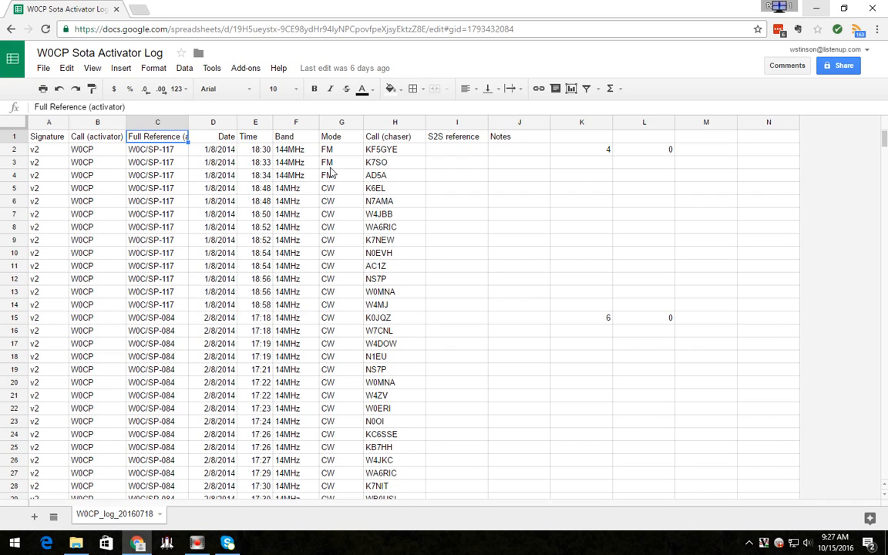
{"action": "left_click", "coordinate": [43, 69]}
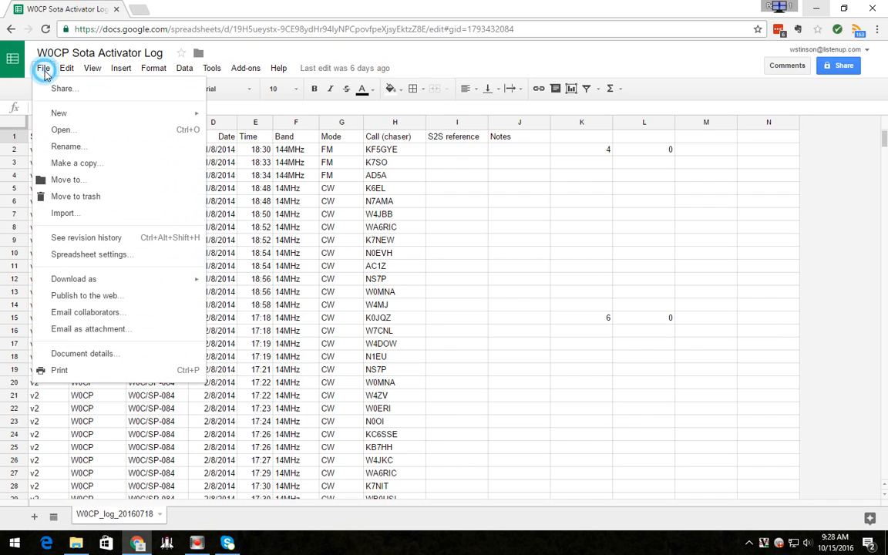
{"action": "mouse_move", "coordinate": [86, 281]}
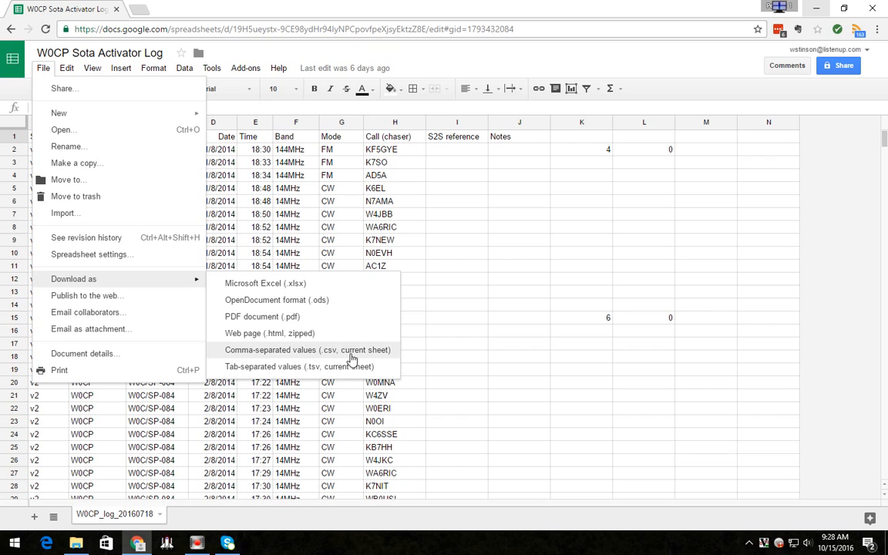
{"action": "left_click", "coordinate": [468, 352]}
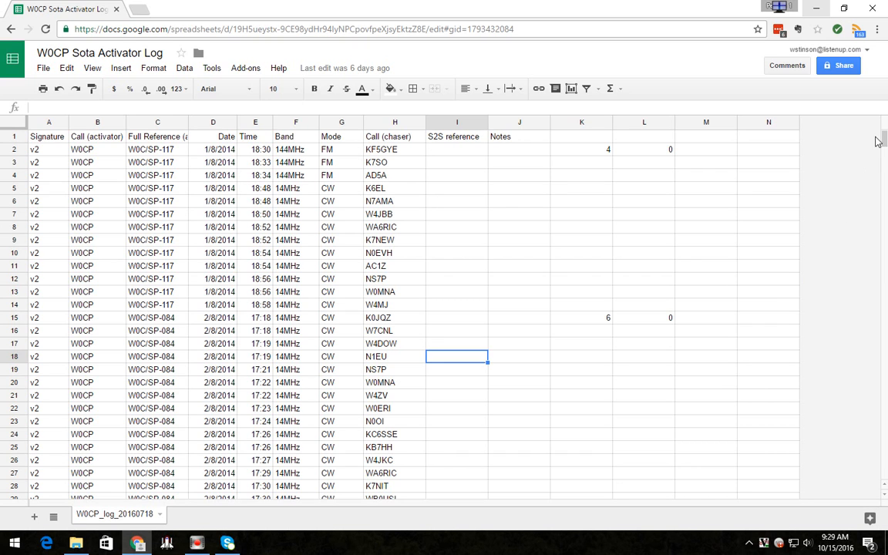
- Start a new log entry in row 2478 with full reference w0c/fr-047 and date 14/10/2016
{"action": "left_click_drag", "start_coordinate": [884, 138], "coordinate": [867, 403]}
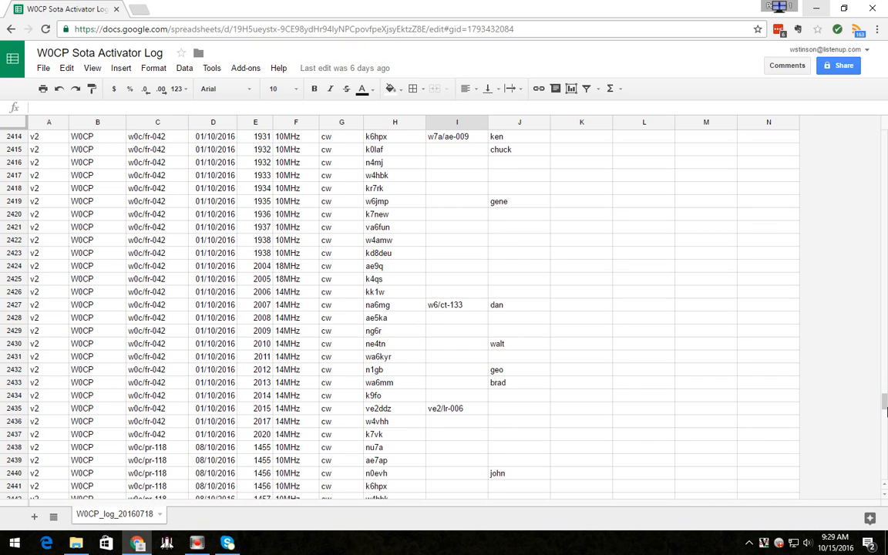
{"action": "left_click_drag", "start_coordinate": [885, 407], "coordinate": [884, 415]}
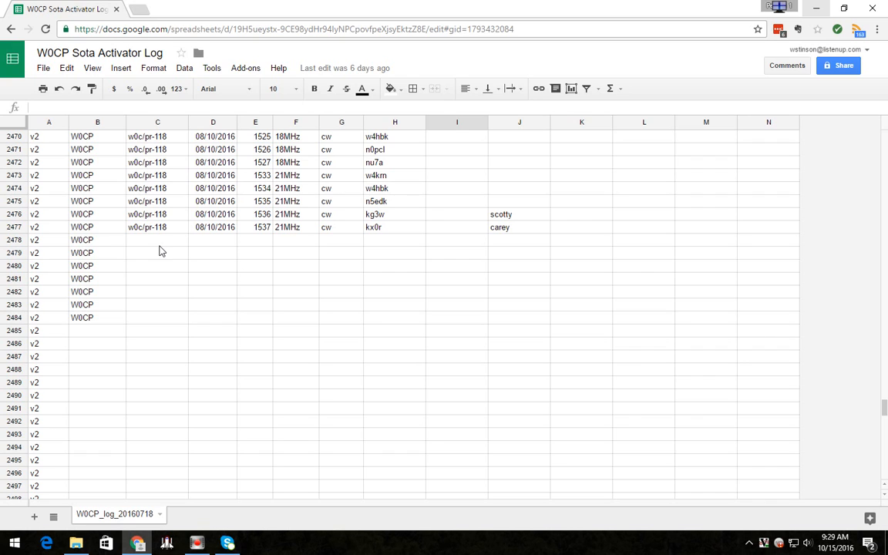
{"action": "left_click", "coordinate": [154, 245]}
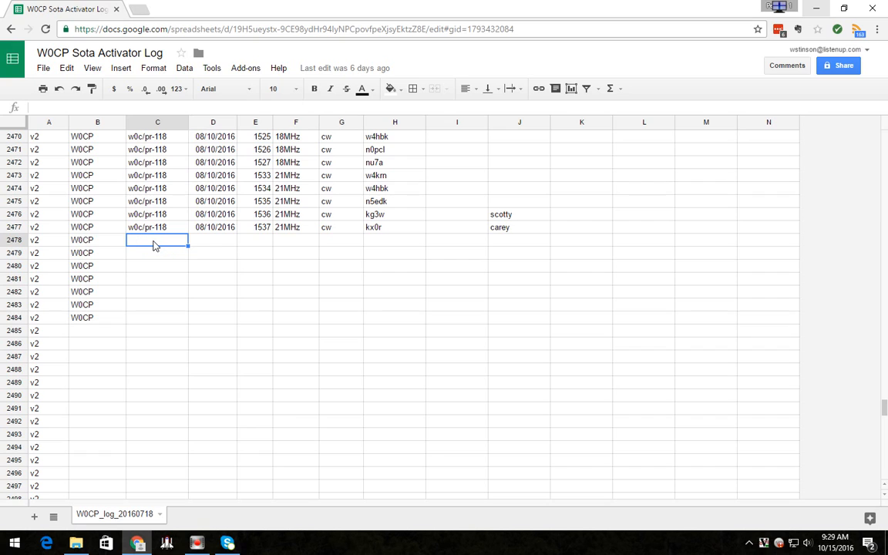
{"action": "type", "text": "w0c/fr-047"}
{"action": "left_click", "coordinate": [205, 242]}
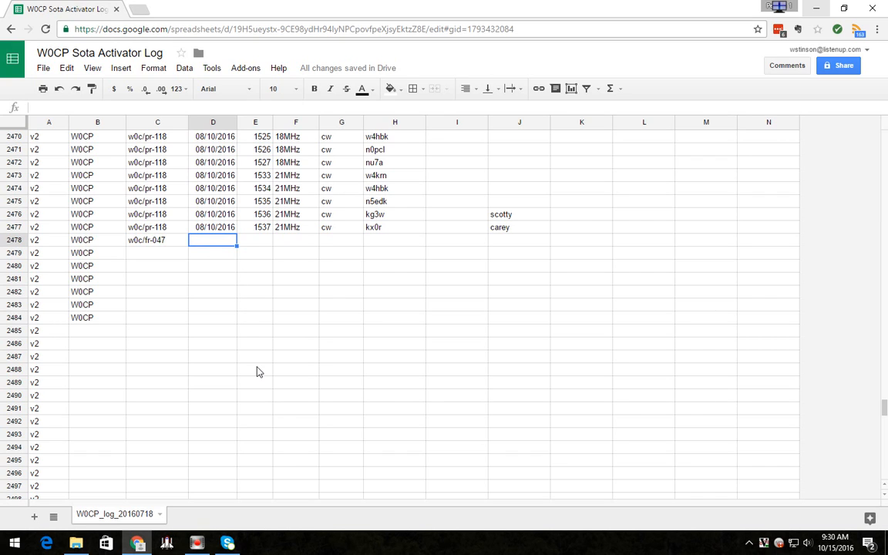
{"action": "type", "text": "14/10"}
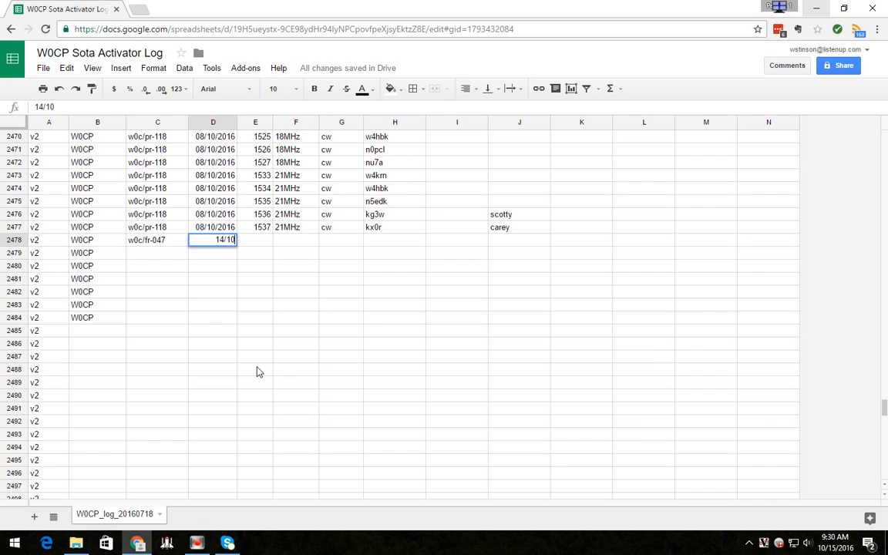
{"action": "type", "text": "/2016"}
{"action": "key", "text": "Tab"}
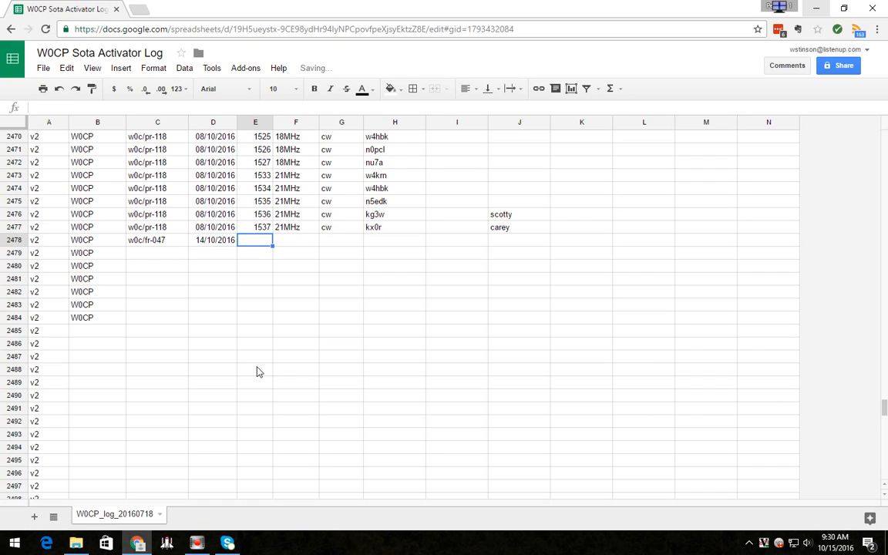
- Fill in row 2478 with time 1829, band 10Mhz and mode cw
{"action": "type", "text": "18"}
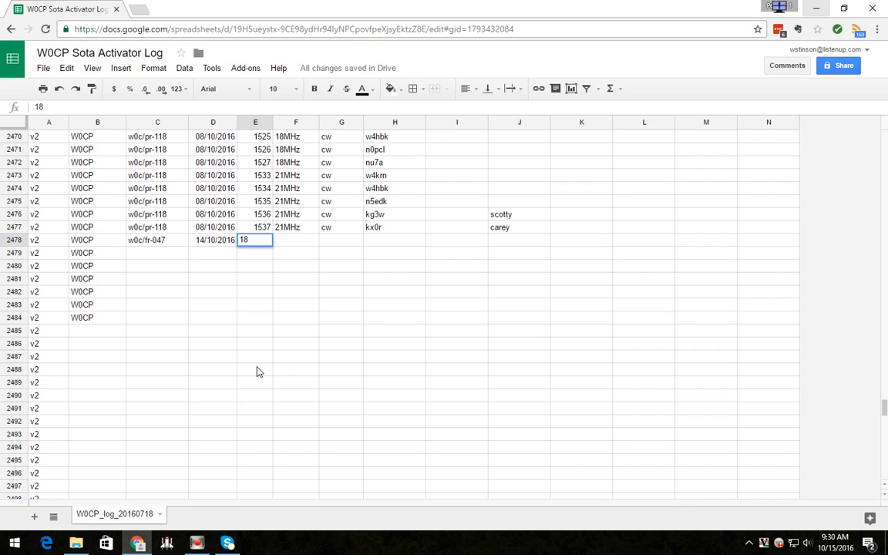
{"action": "type", "text": "29"}
{"action": "left_click", "coordinate": [286, 240]}
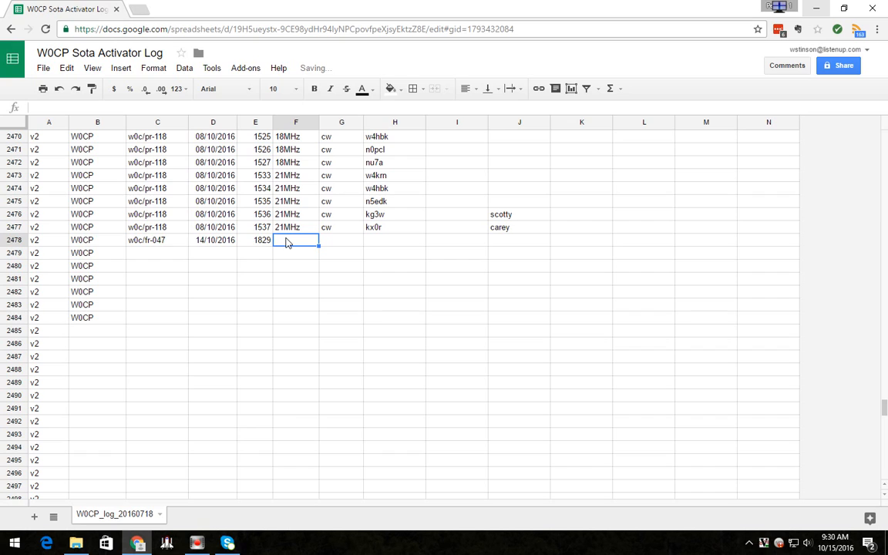
{"action": "type", "text": "10Mhz"}
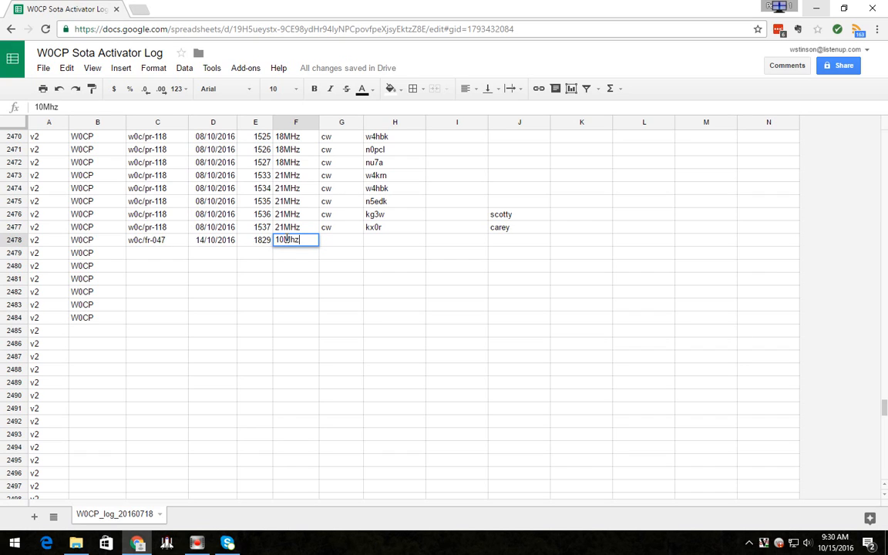
{"action": "key", "text": "Tab"}
{"action": "type", "text": "cw"}
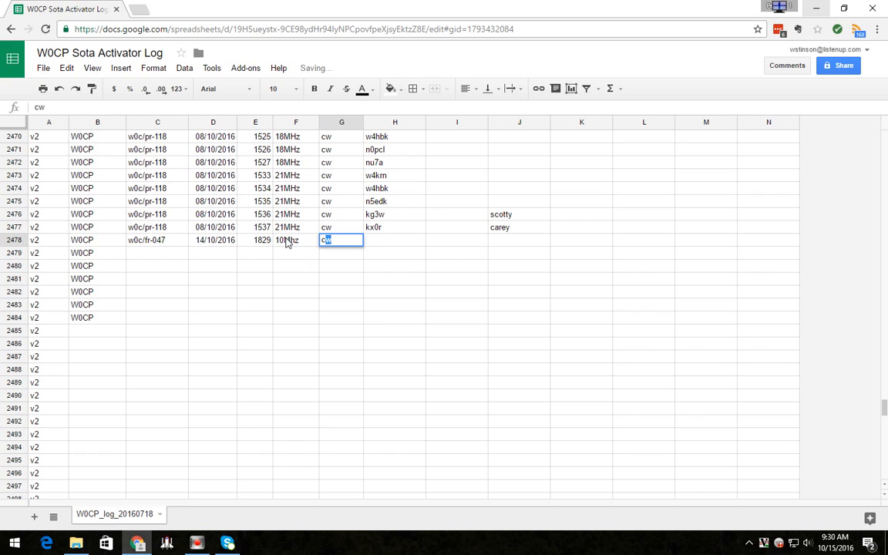
{"action": "key", "text": "Tab"}
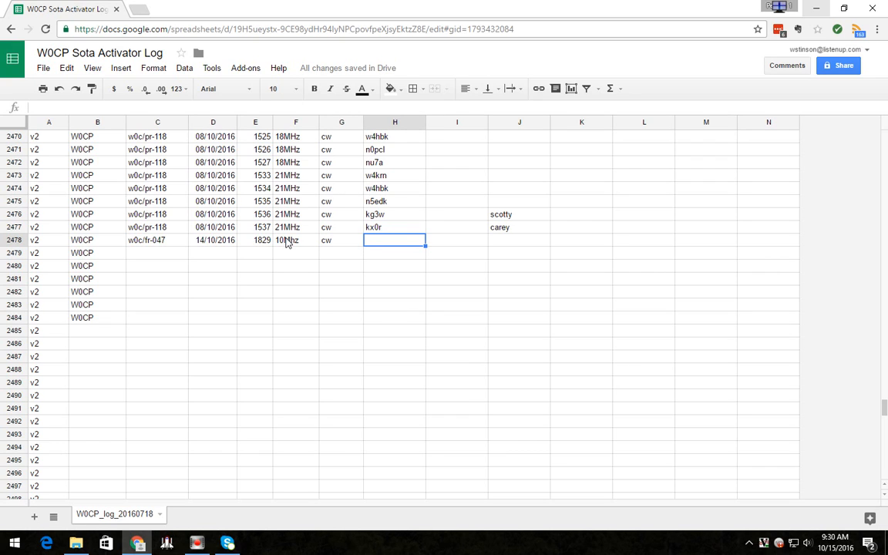
{"action": "type", "text": "w7rv"}
{"action": "key", "text": "Return"}
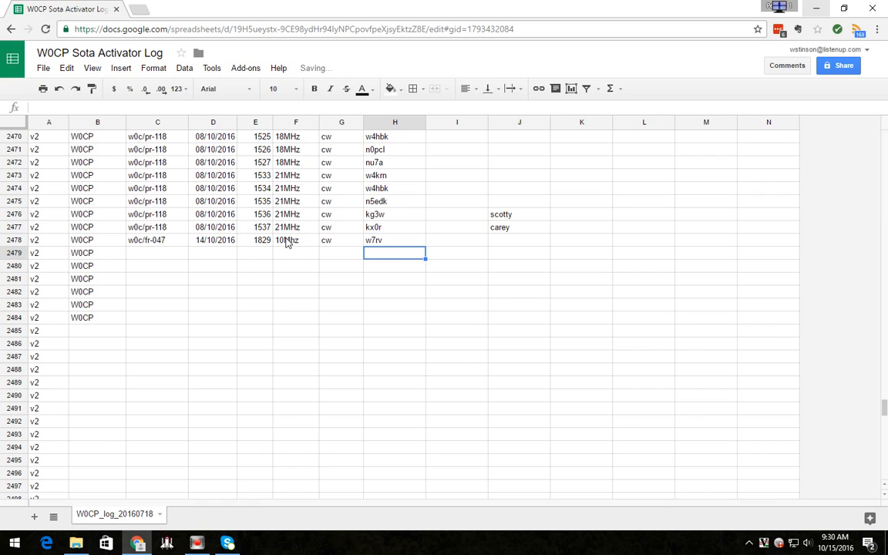
{"action": "type", "text": "kh"}
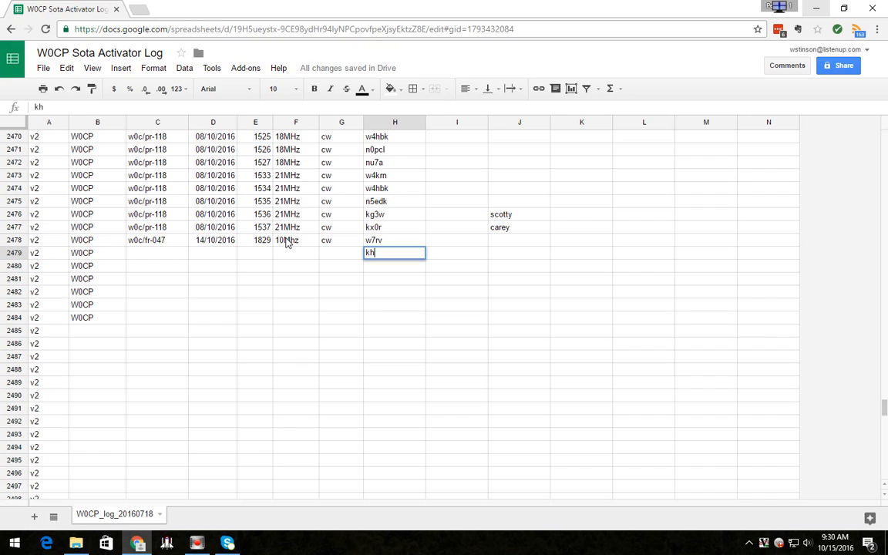
{"action": "type", "text": "2tj"}
{"action": "key", "text": "Return"}
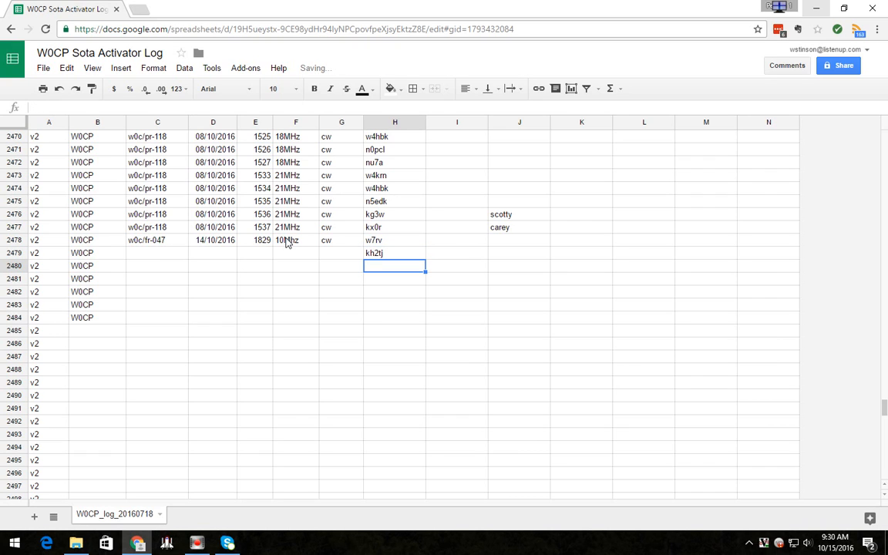
{"action": "type", "text": "k8te"}
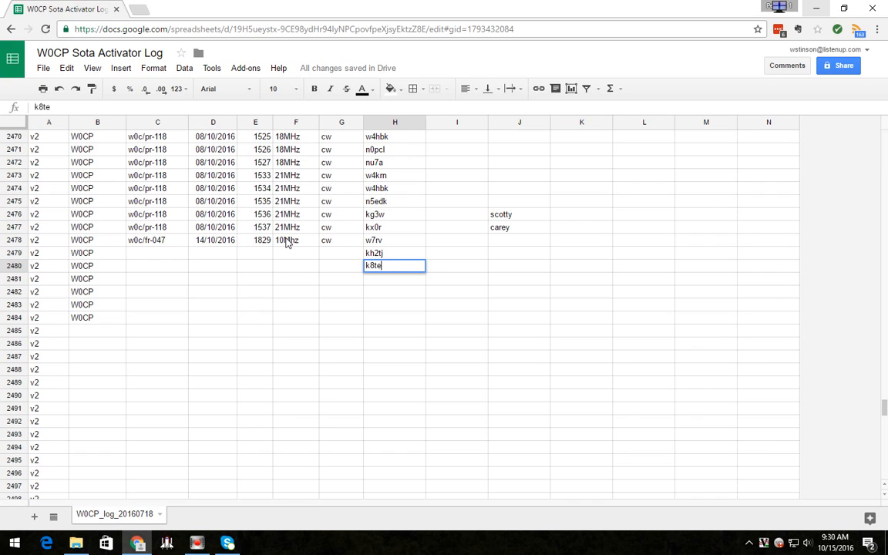
{"action": "key", "text": "Return"}
{"action": "type", "text": "w6j"}
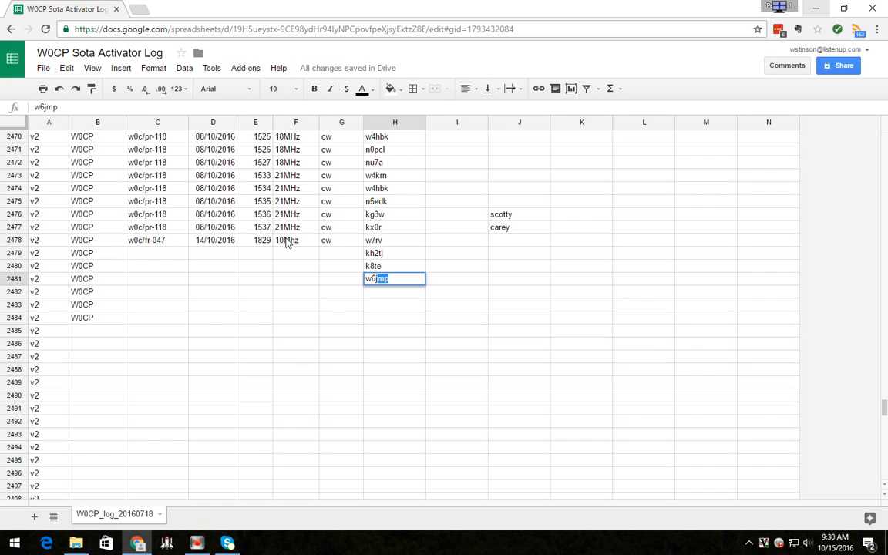
{"action": "key", "text": "Return"}
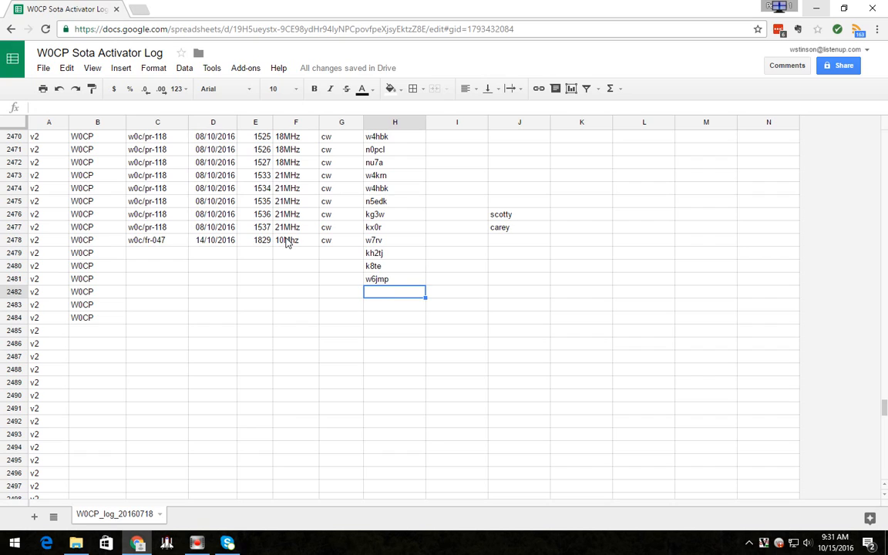
{"action": "type", "text": "wd7"}
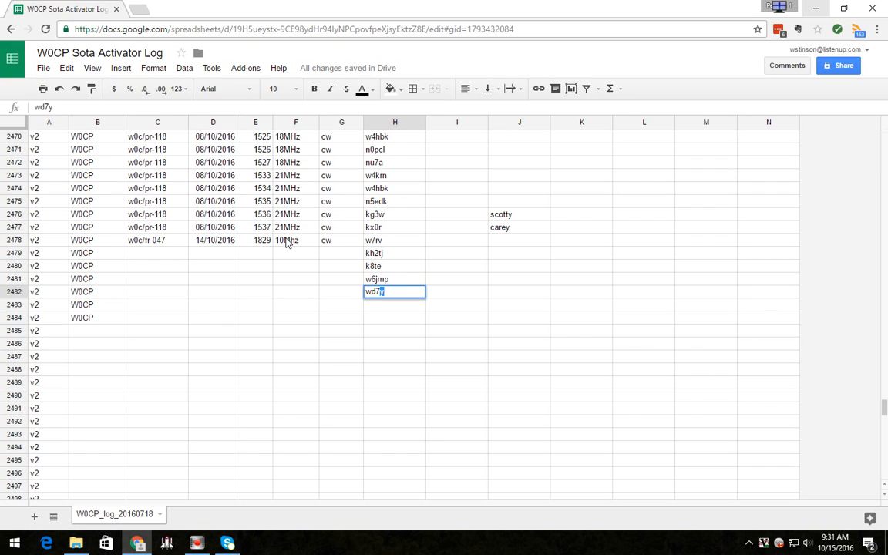
{"action": "key", "text": "Return"}
{"action": "type", "text": "w0mna"}
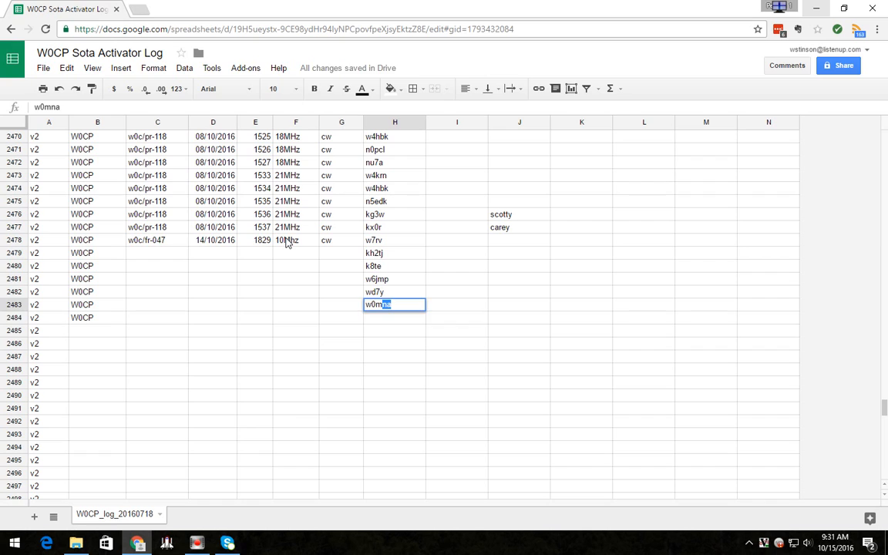
{"action": "key", "text": "Return"}
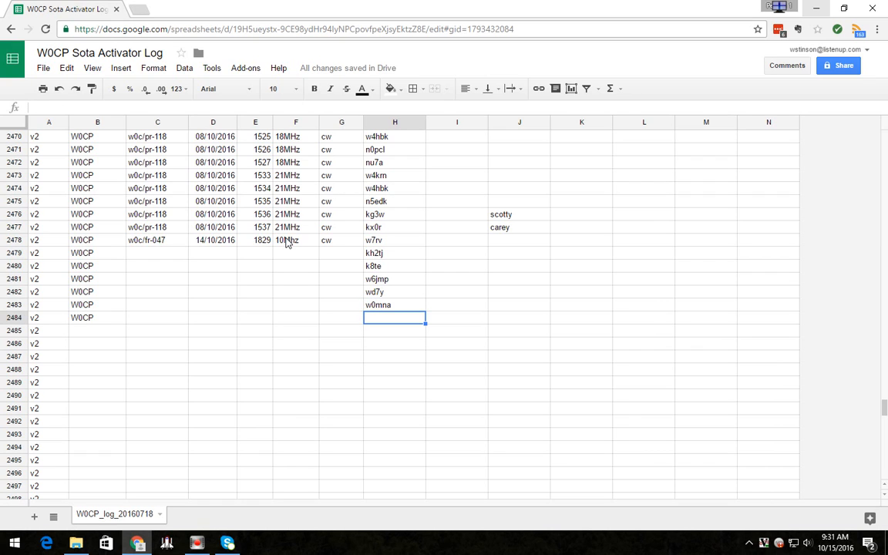
{"action": "type", "text": "n7bhp"}
{"action": "key", "text": "Return"}
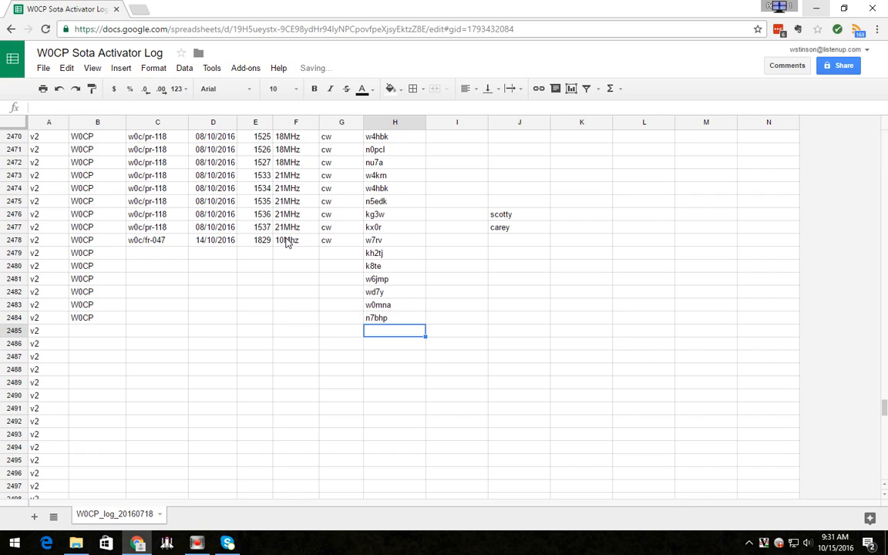
{"action": "type", "text": "k6h"}
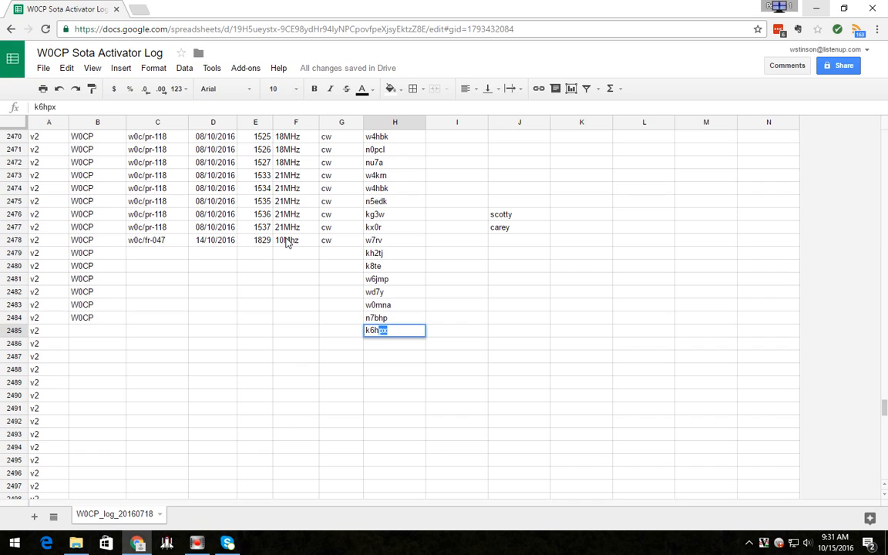
{"action": "key", "text": "Return"}
- Add the chaser calls w0eri, n7ef, ns7p, wa7sb and wb0kiu in cells H2486 to H2490
{"action": "type", "text": "w"}
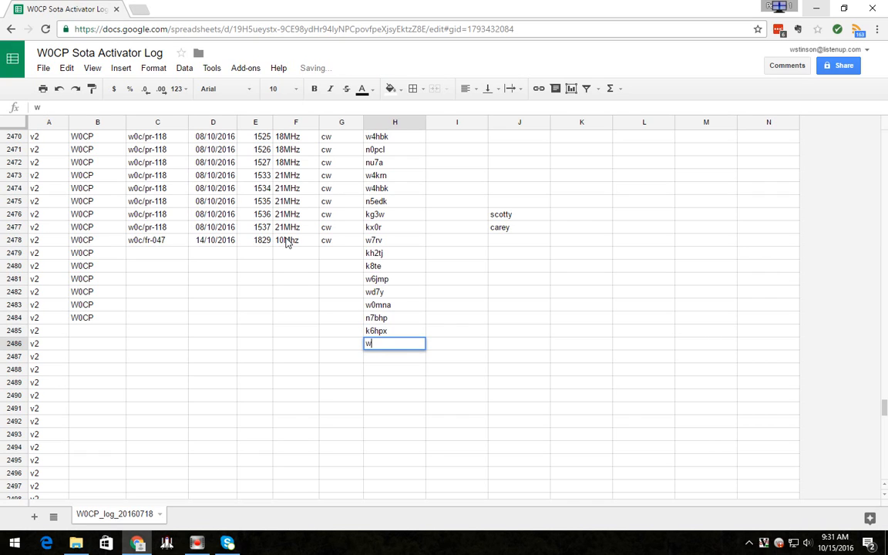
{"action": "type", "text": "0eri"}
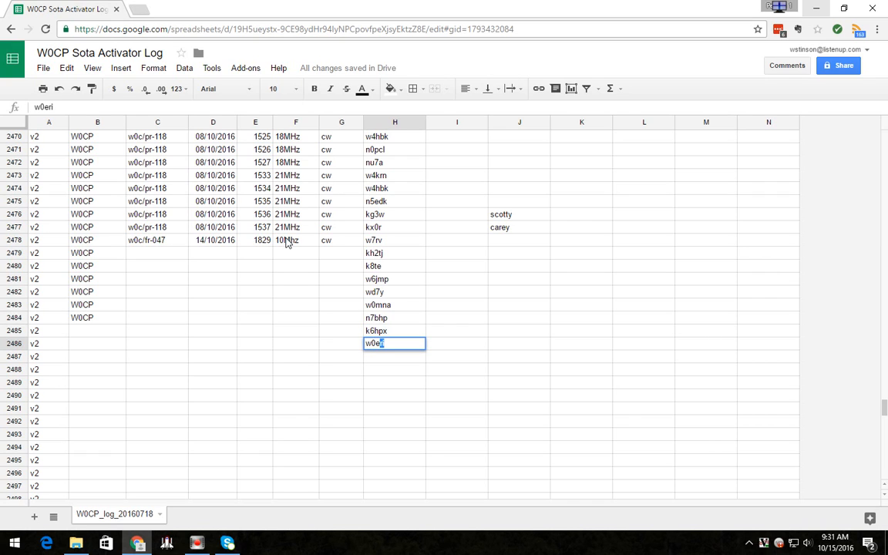
{"action": "key", "text": "Return"}
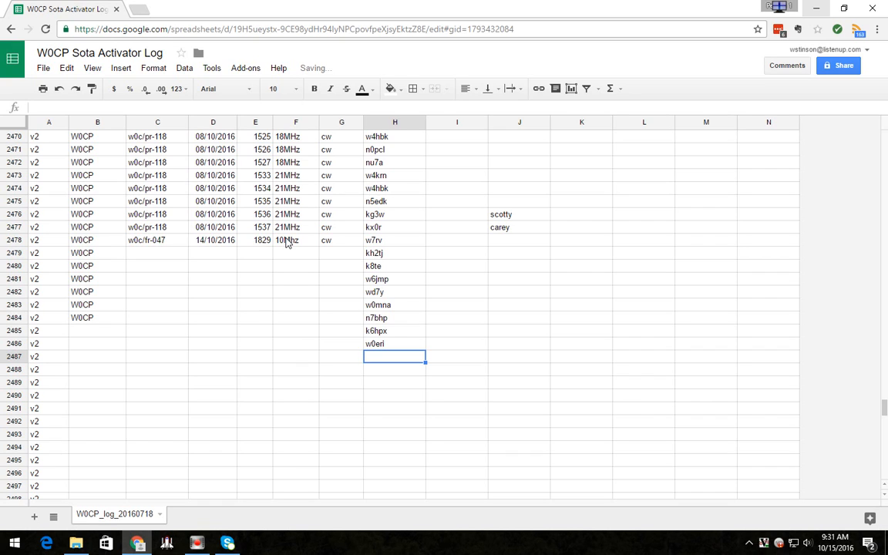
{"action": "type", "text": "n7ef"}
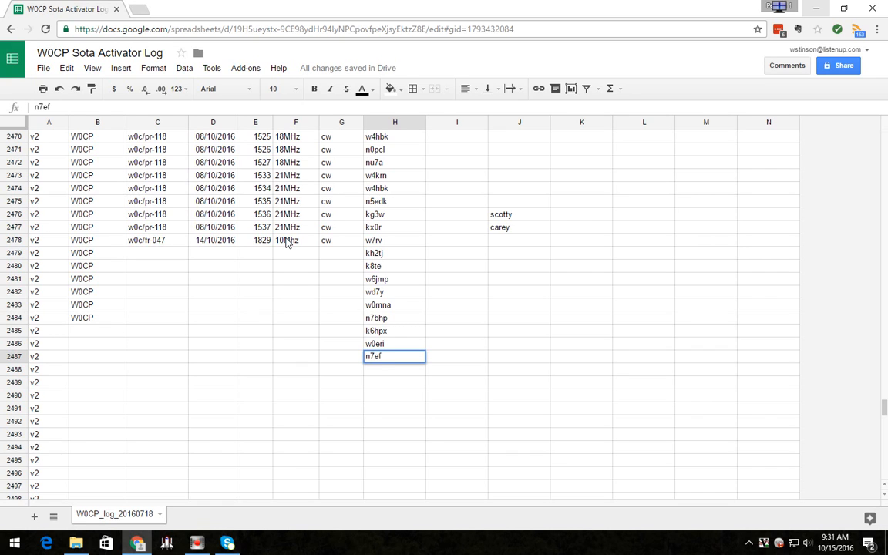
{"action": "key", "text": "Return"}
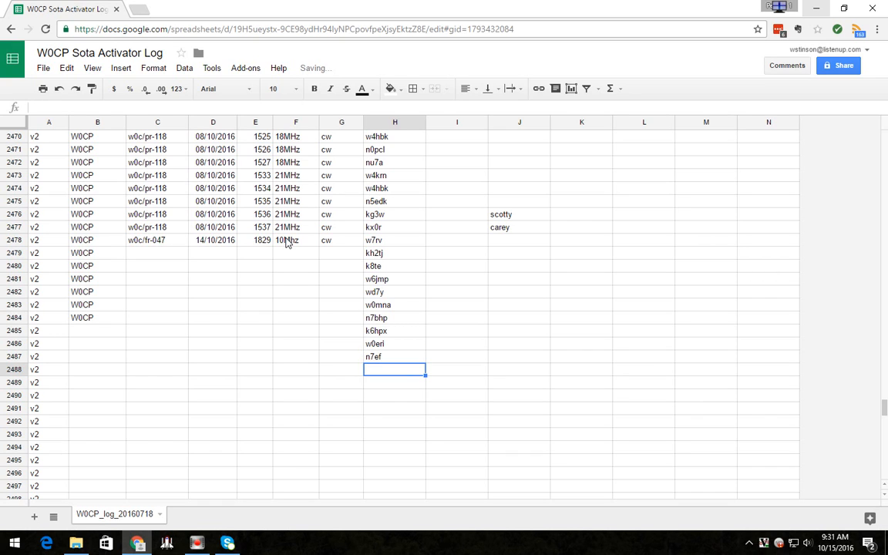
{"action": "type", "text": "ns"}
{"action": "key", "text": "Return"}
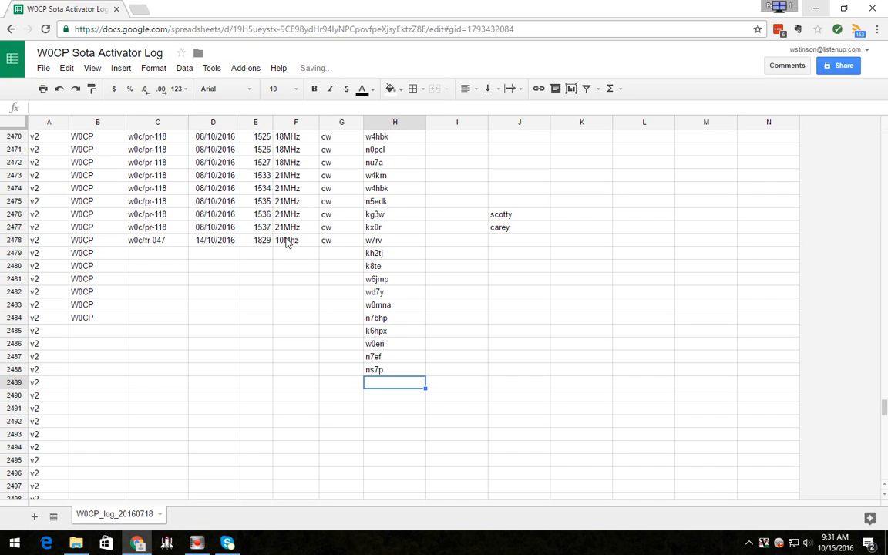
{"action": "type", "text": "wa7sb"}
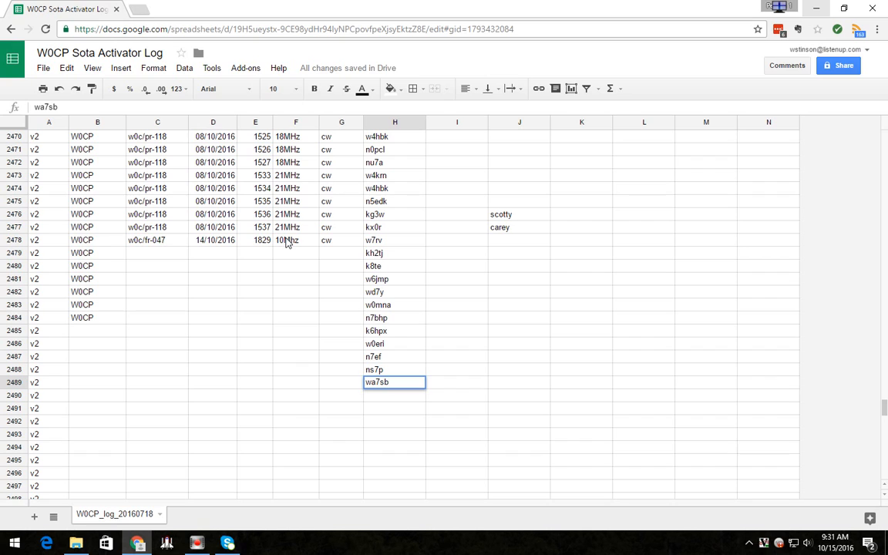
{"action": "key", "text": "Return"}
{"action": "type", "text": "w"}
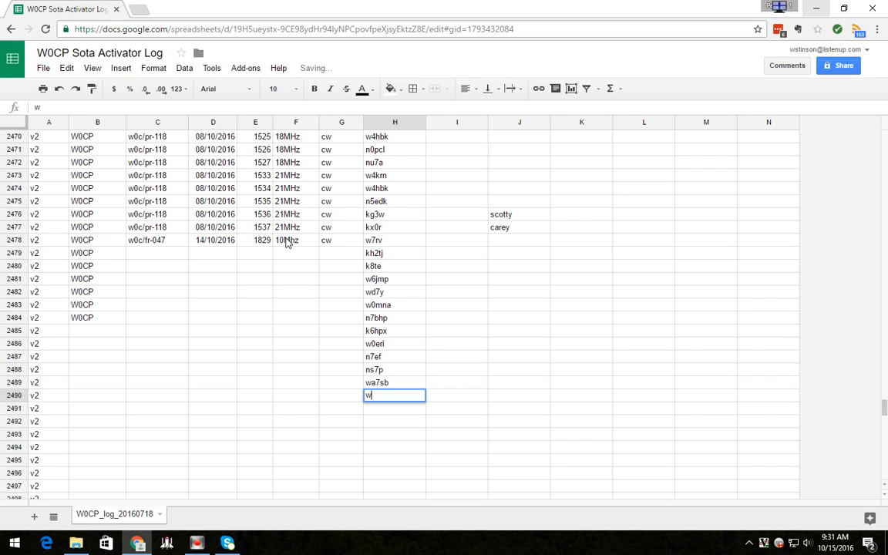
{"action": "type", "text": "b0kiu"}
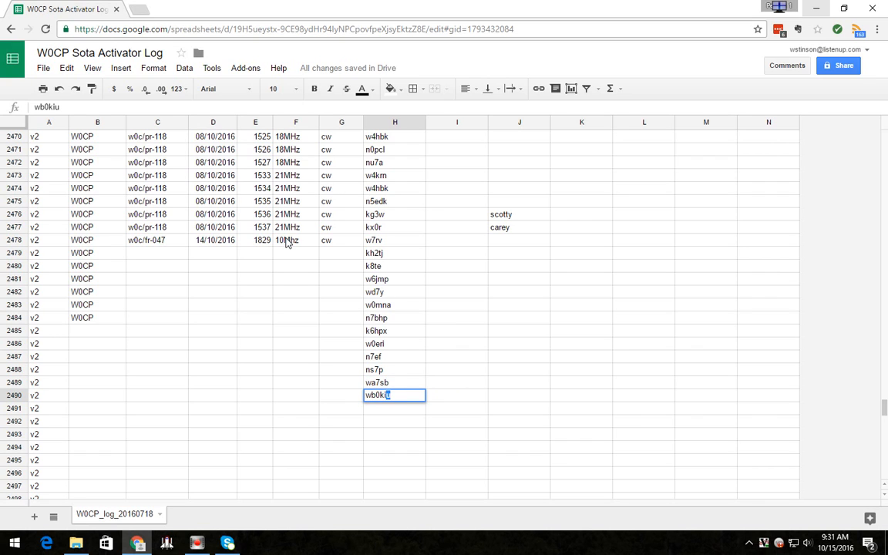
{"action": "key", "text": "Return"}
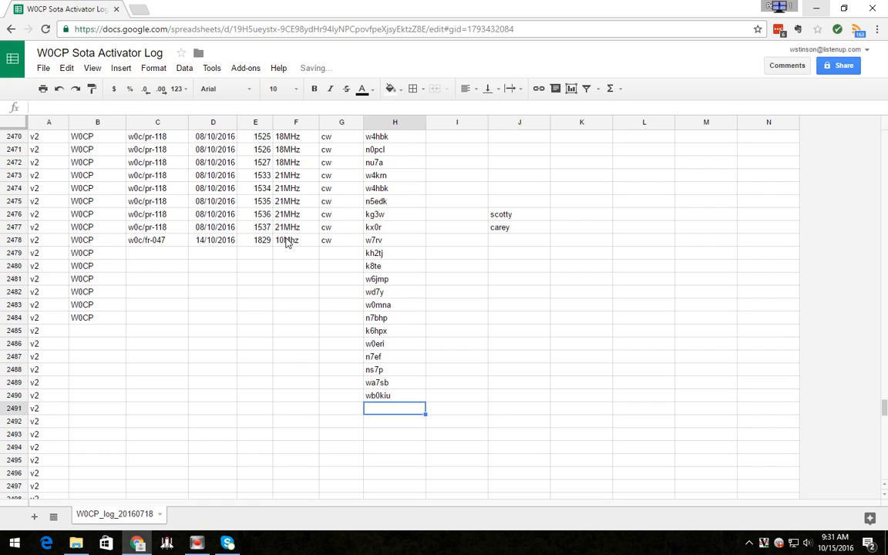
{"action": "type", "text": "k9o"}
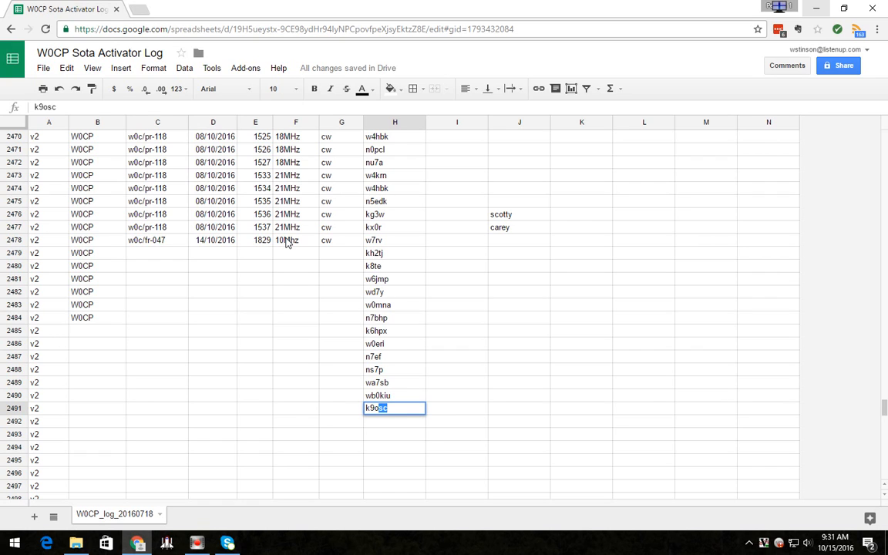
{"action": "key", "text": "Return"}
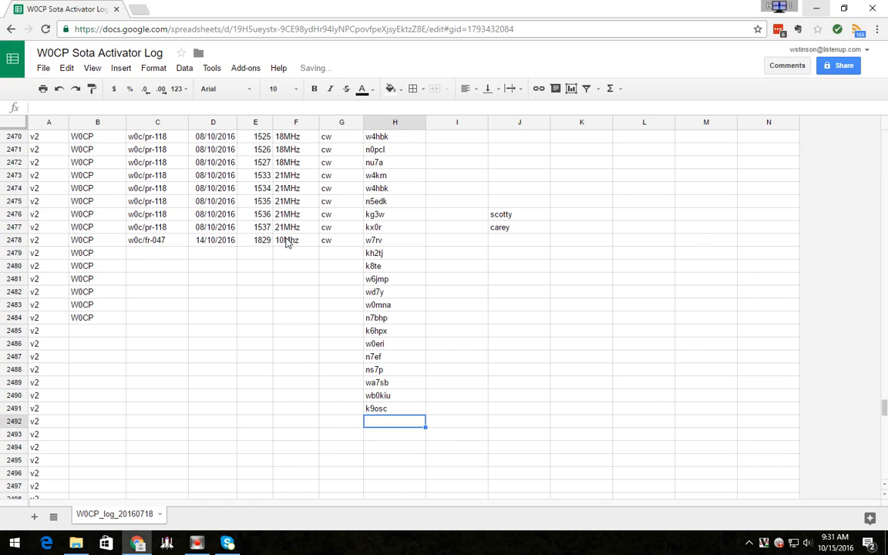
{"action": "type", "text": "n6jz"}
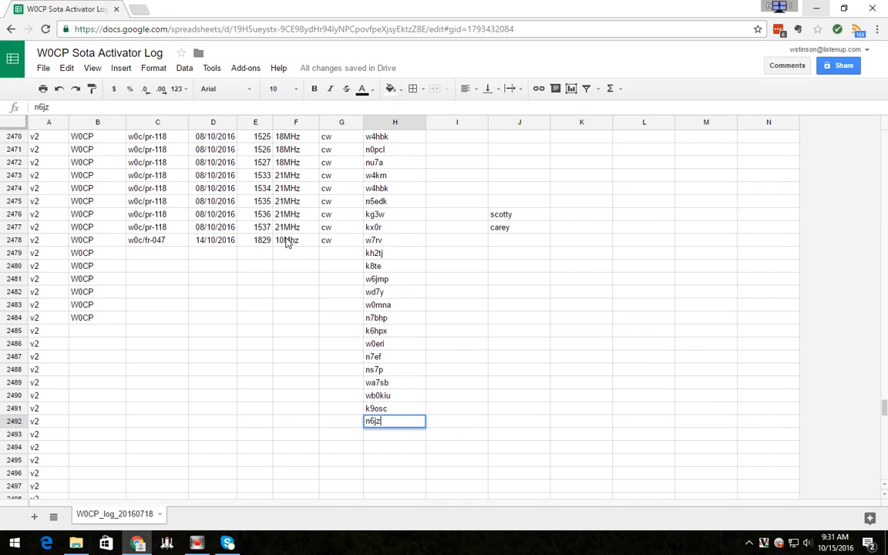
{"action": "type", "text": "t"}
{"action": "key", "text": "Return"}
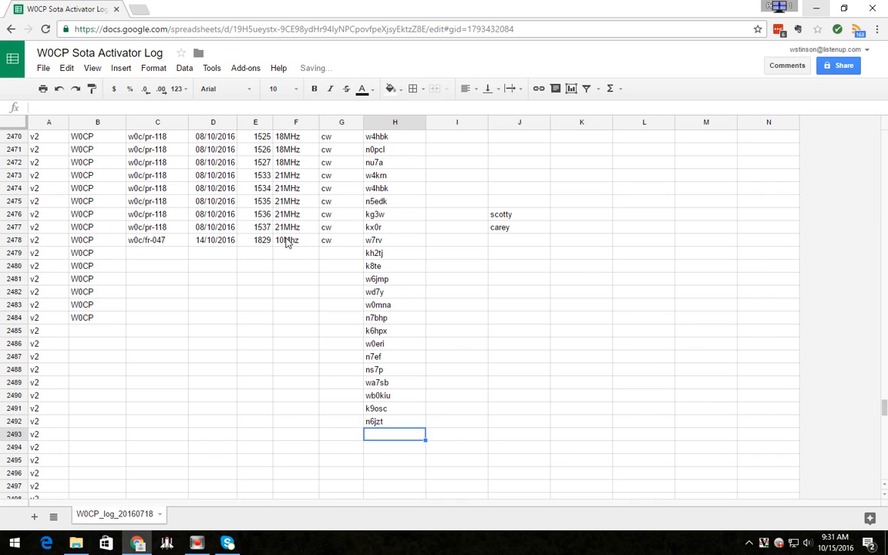
{"action": "type", "text": "kx0"}
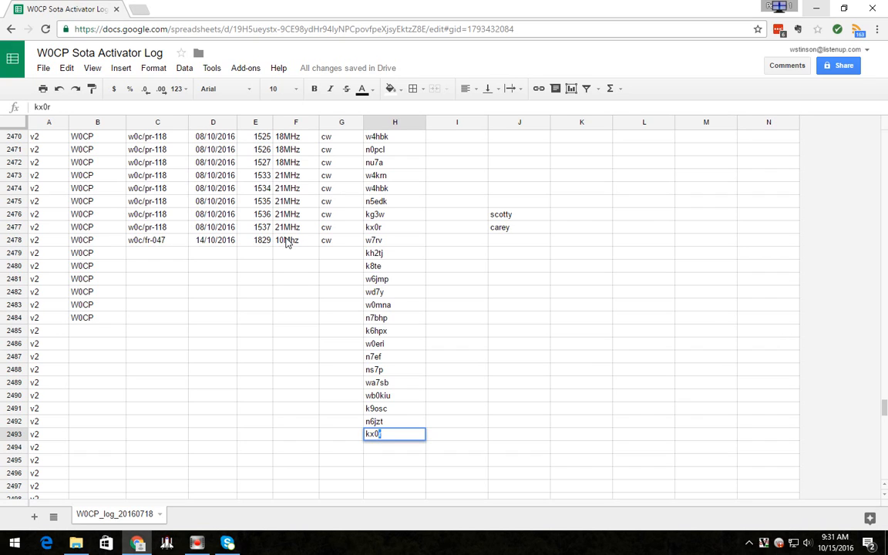
{"action": "key", "text": "Return"}
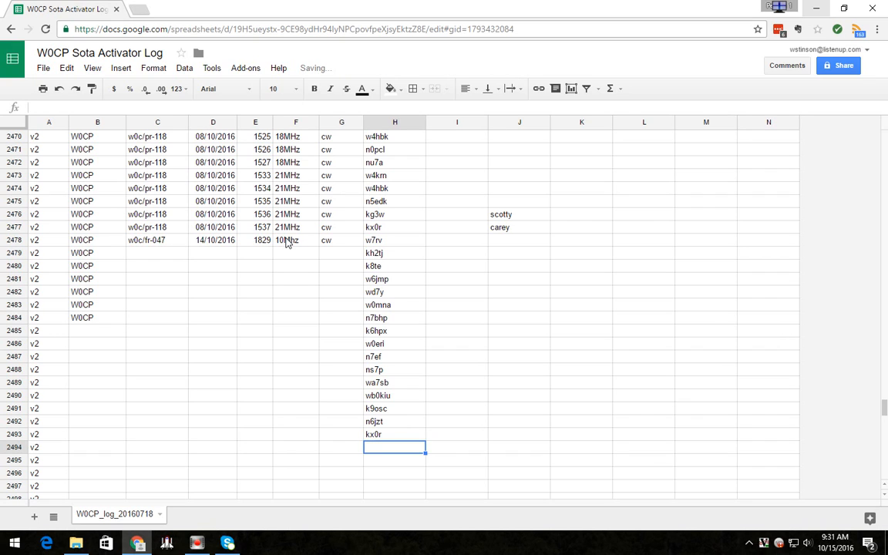
{"action": "key", "text": "Up"}
{"action": "key", "text": "Right"}
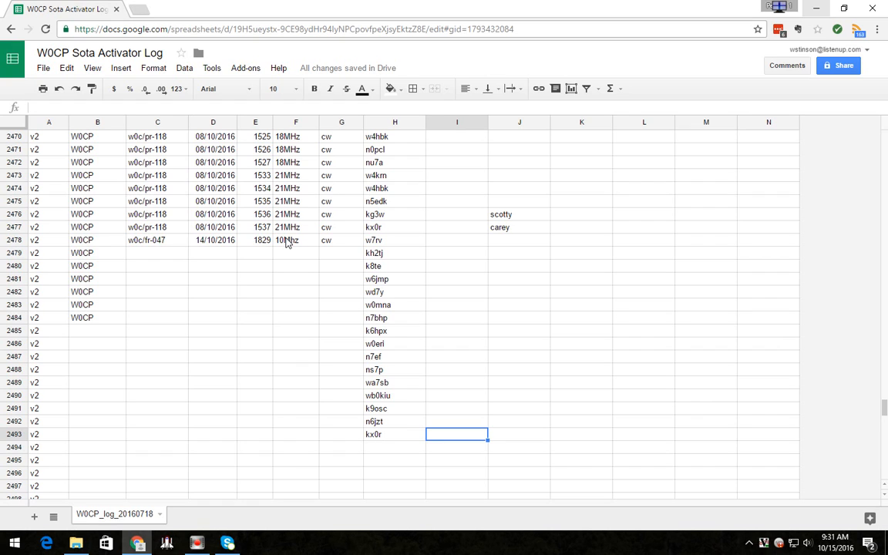
{"action": "type", "text": "w0c/sp-0"}
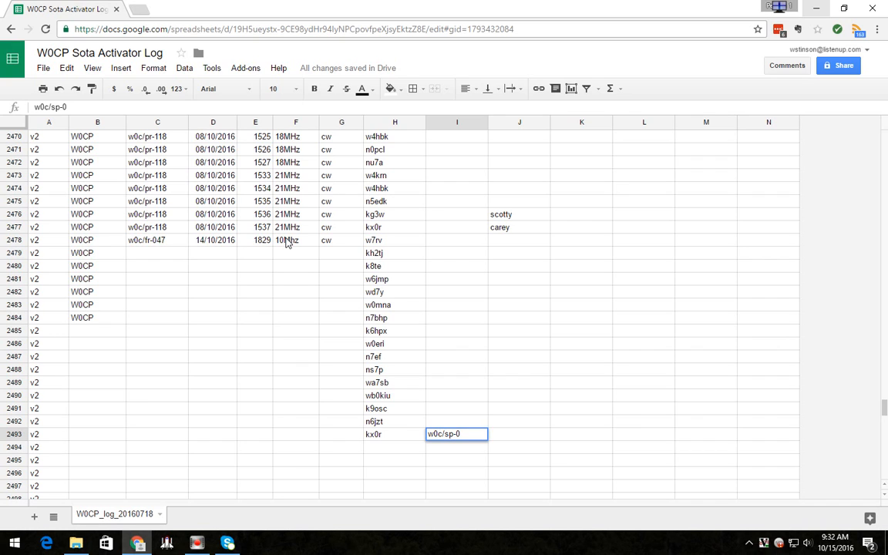
{"action": "type", "text": "86"}
{"action": "key", "text": "Return"}
{"action": "key", "text": "Left"}
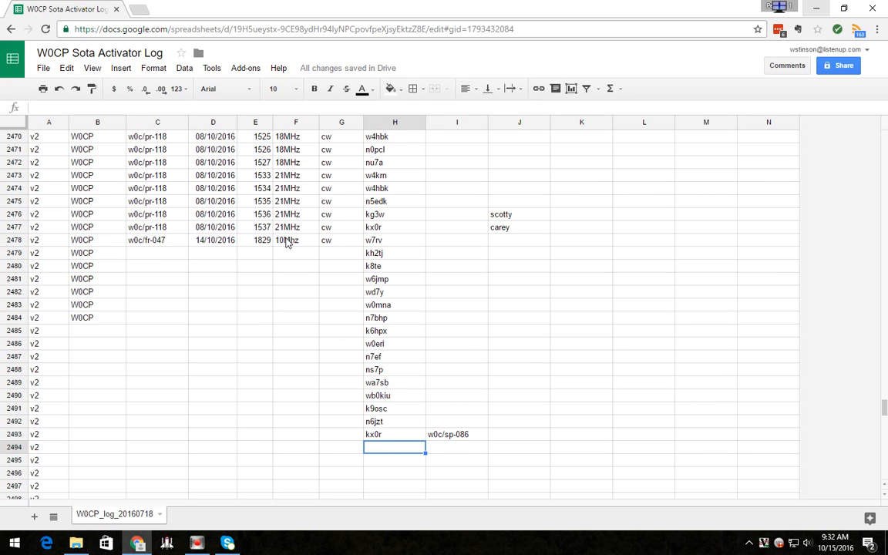
{"action": "type", "text": "k7poe"}
{"action": "key", "text": "Return"}
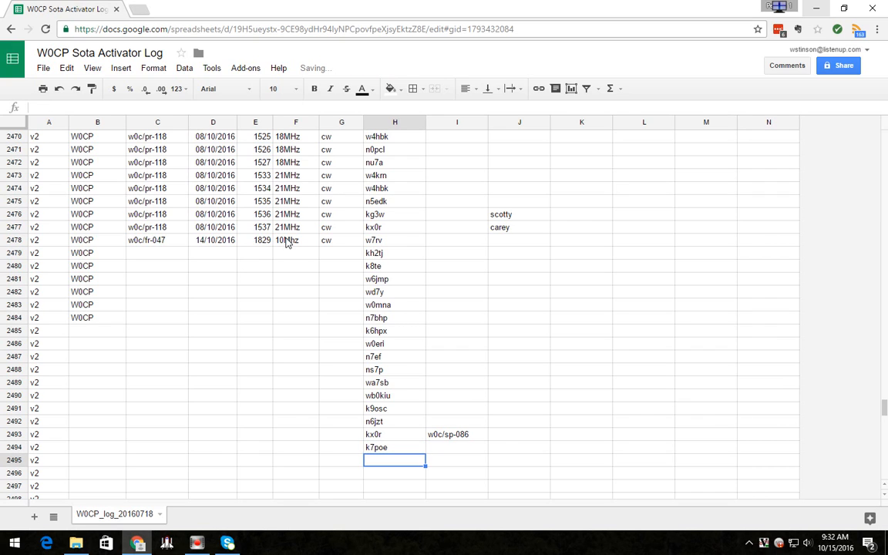
{"action": "type", "text": "kj9x"}
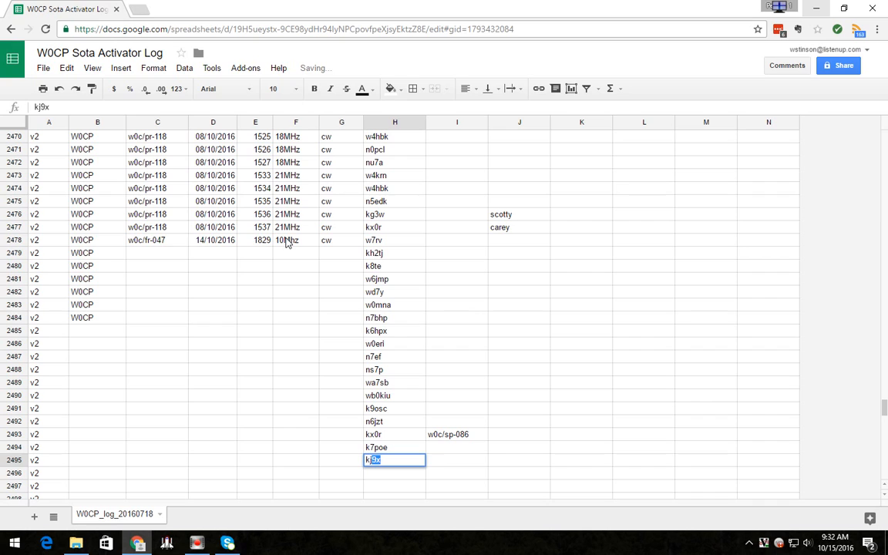
{"action": "key", "text": "Return"}
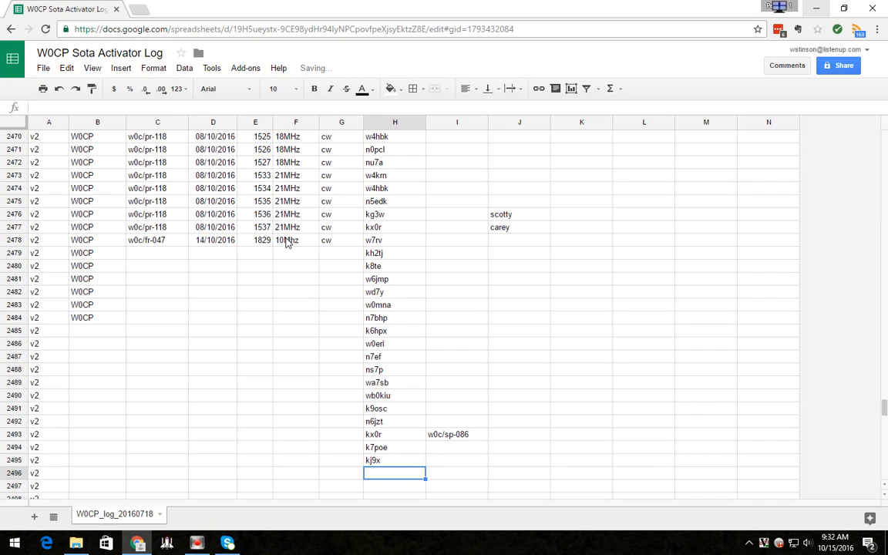
{"action": "type", "text": "w7c"}
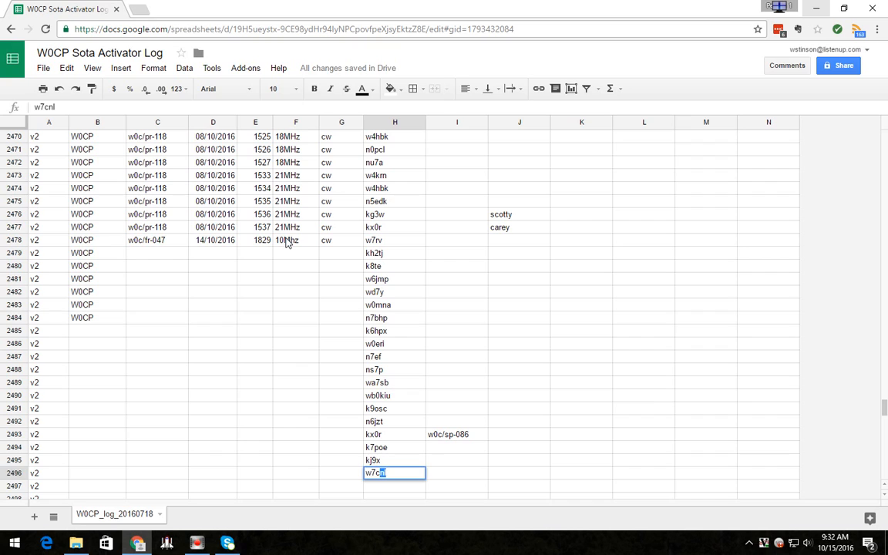
{"action": "key", "text": "Return"}
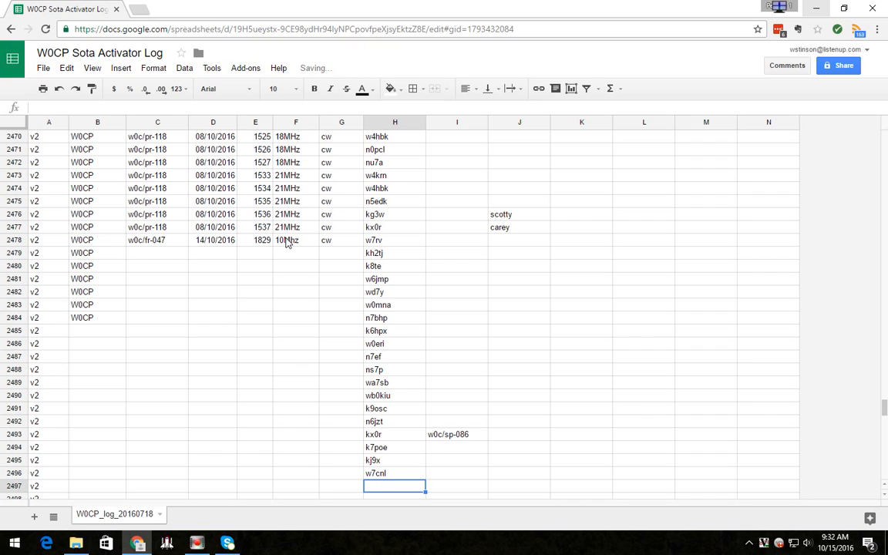
{"action": "type", "text": "k4"}
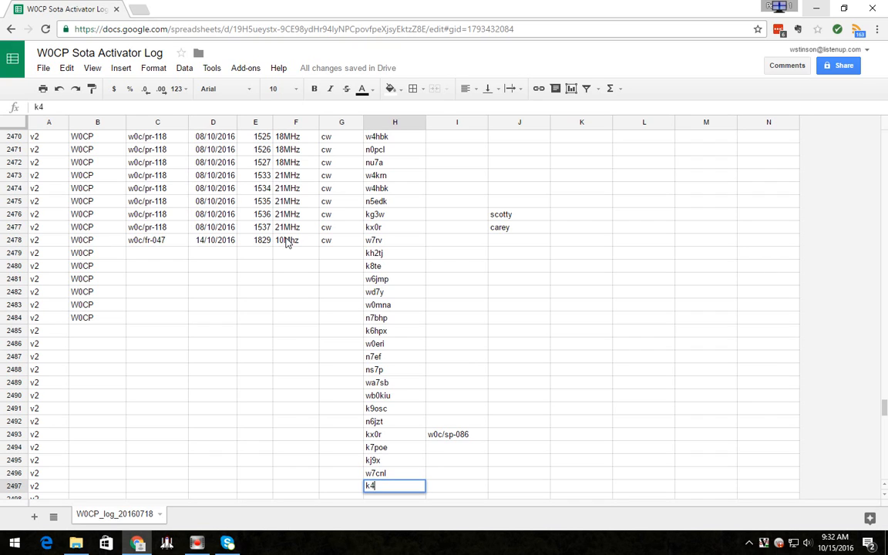
{"action": "type", "text": "jta"}
{"action": "key", "text": "Return"}
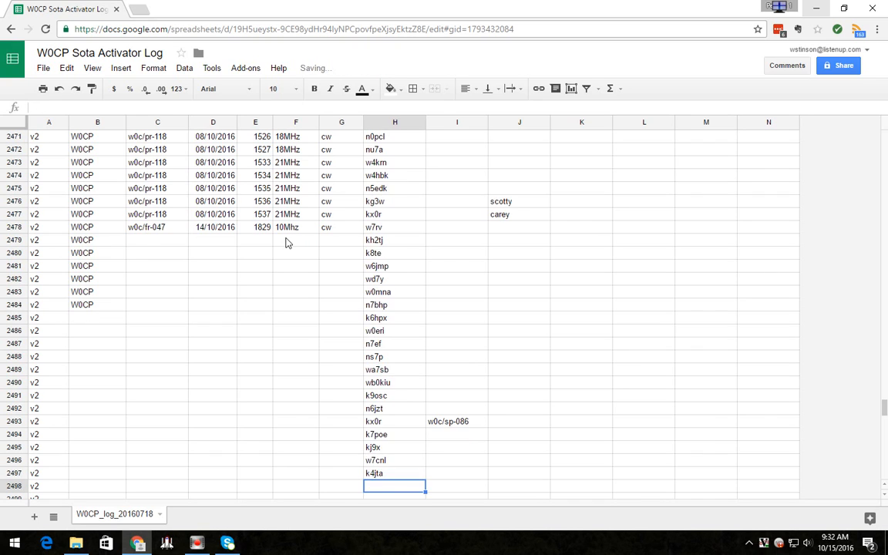
{"action": "type", "text": "wa2fbn"}
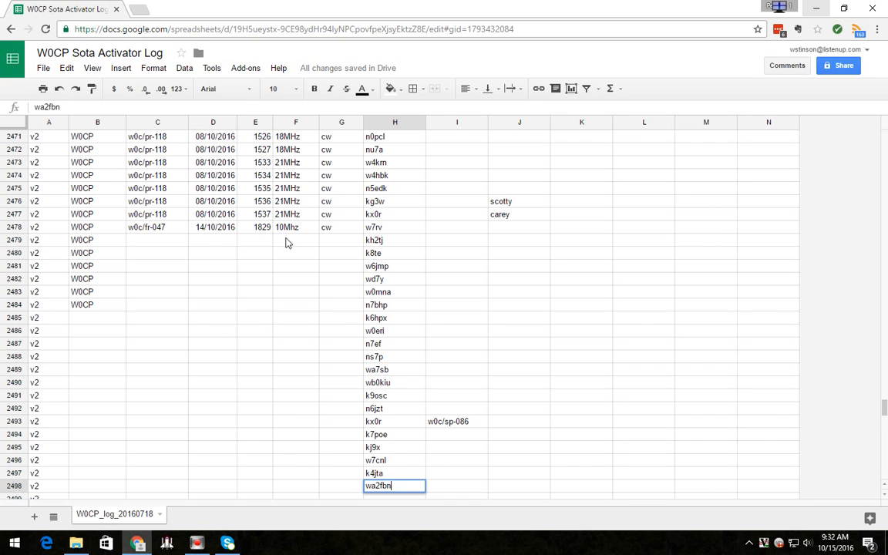
{"action": "key", "text": "Return"}
{"action": "type", "text": "n"}
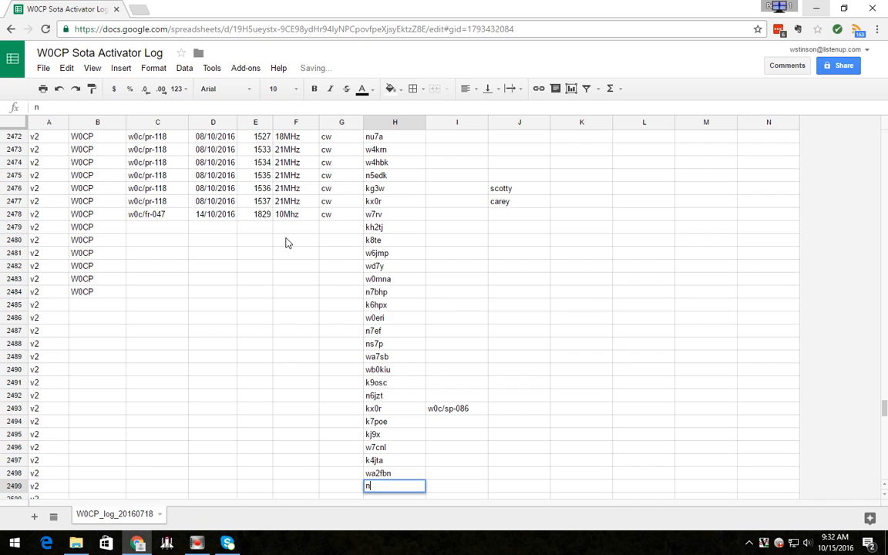
{"action": "type", "text": "4ex"}
{"action": "key", "text": "Return"}
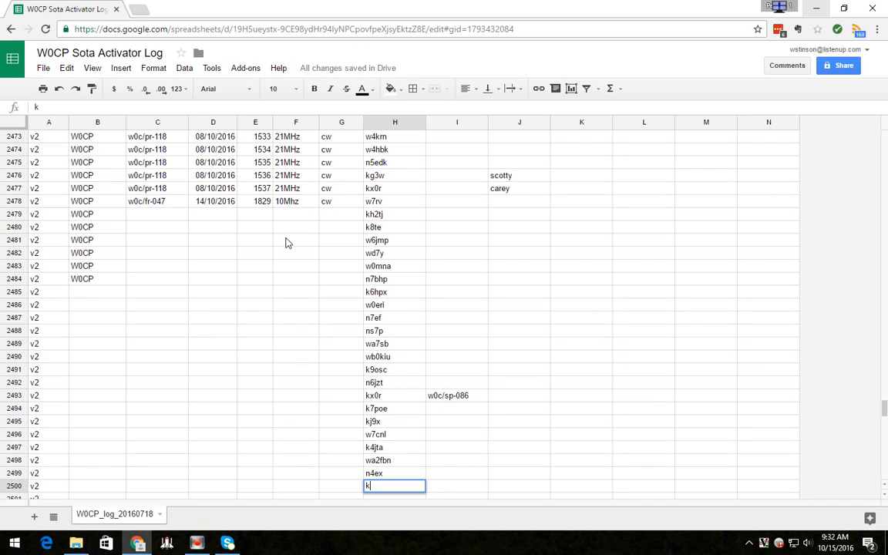
{"action": "type", "text": "k7ss"}
{"action": "key", "text": "Return"}
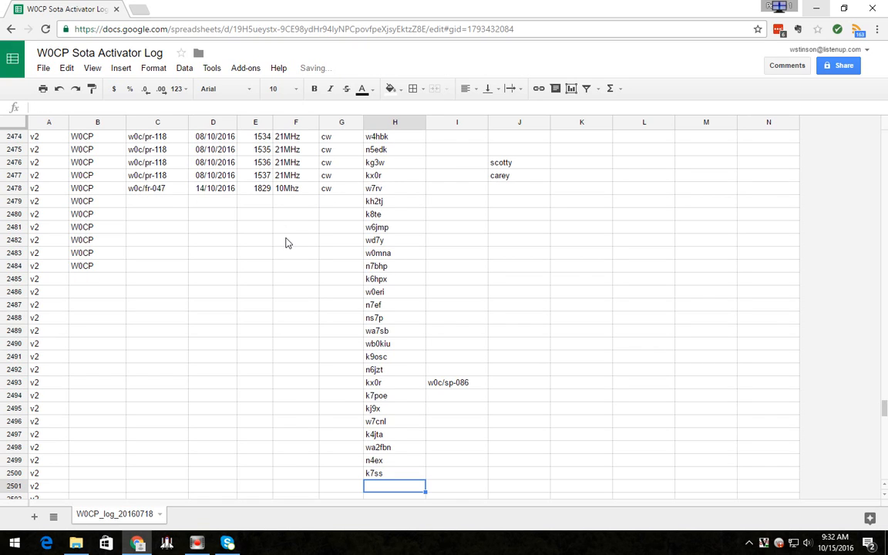
{"action": "type", "text": "n"}
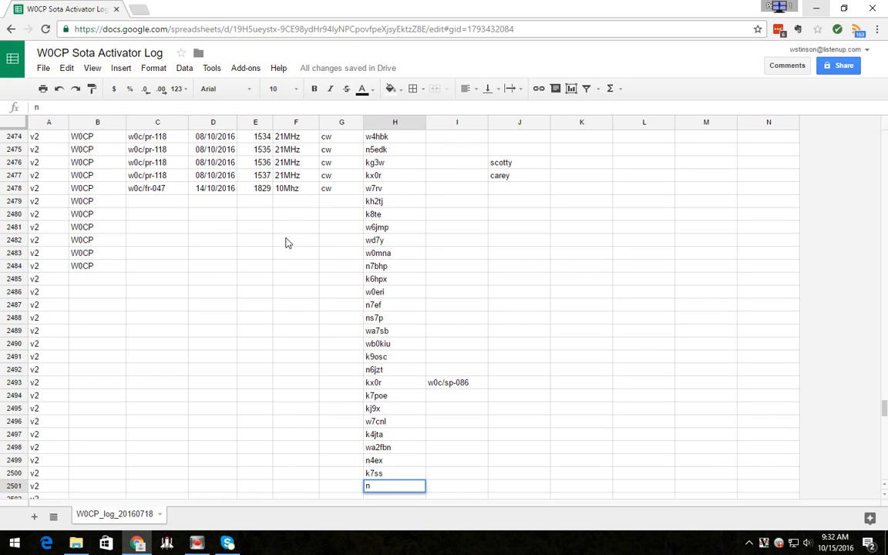
{"action": "type", "text": "4da"}
{"action": "key", "text": "Return"}
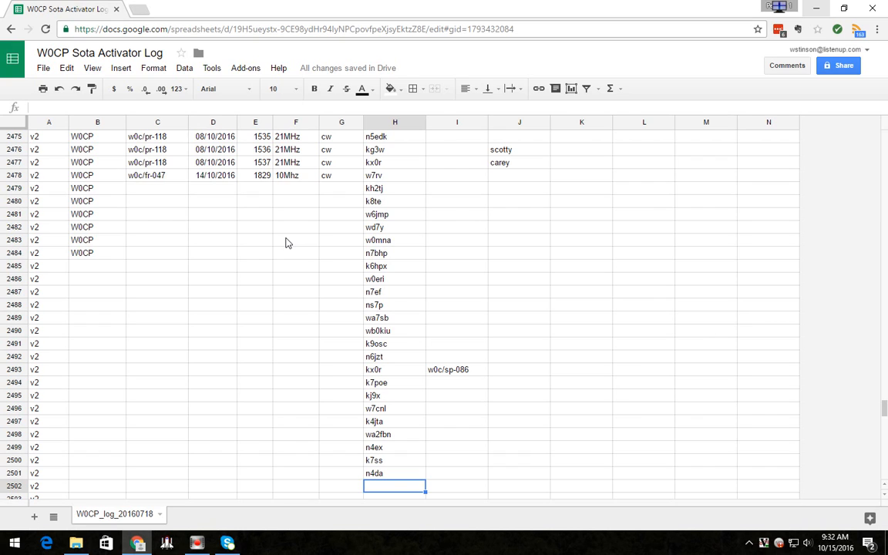
{"action": "type", "text": "k4mf"}
{"action": "key", "text": "Return"}
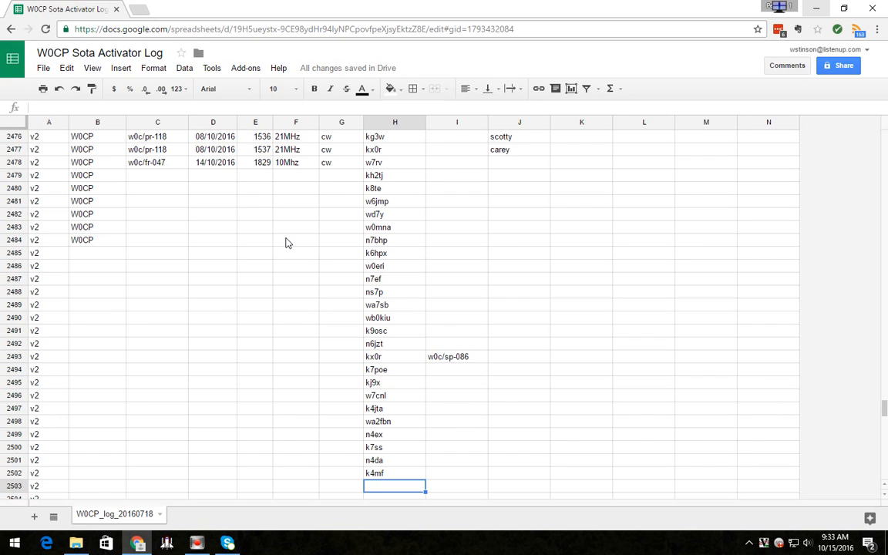
{"action": "type", "text": "k4new"}
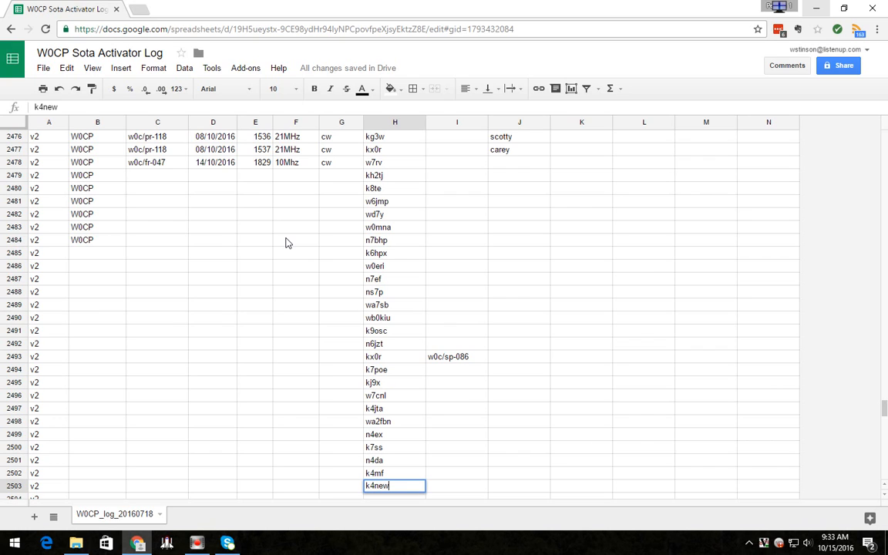
{"action": "key", "text": "Return"}
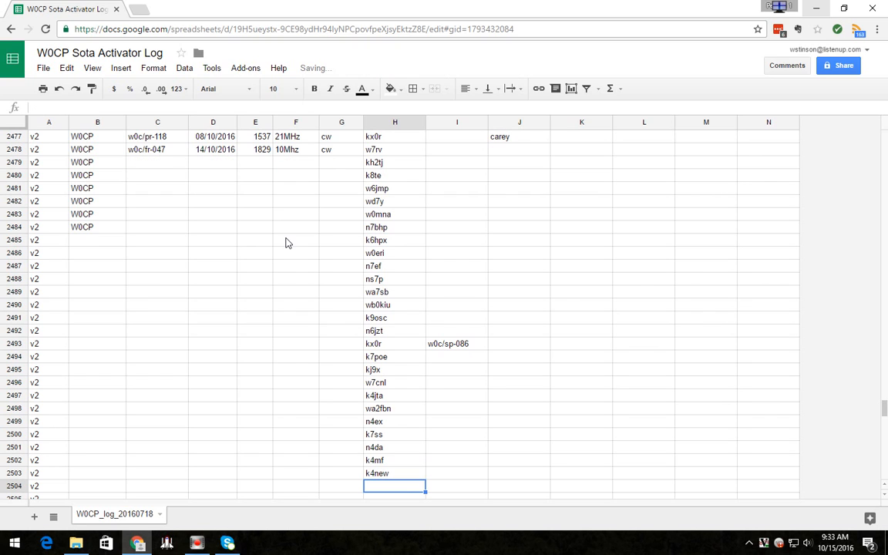
- Review the chaser calls entered in column H between rows 2503 and 2479
{"action": "key", "text": "Up"}
{"action": "key", "text": "Up"}
{"action": "key", "text": "Up"}
{"action": "key", "text": "Up"}
{"action": "key", "text": "Up"}
{"action": "key", "text": "Up"}
{"action": "key", "text": "Up"}
{"action": "key", "text": "Up"}
{"action": "key", "text": "Up"}
{"action": "key", "text": "Up"}
{"action": "key", "text": "Up"}
{"action": "key", "text": "Up"}
{"action": "key", "text": "Up"}
{"action": "key", "text": "Up"}
{"action": "key", "text": "Up"}
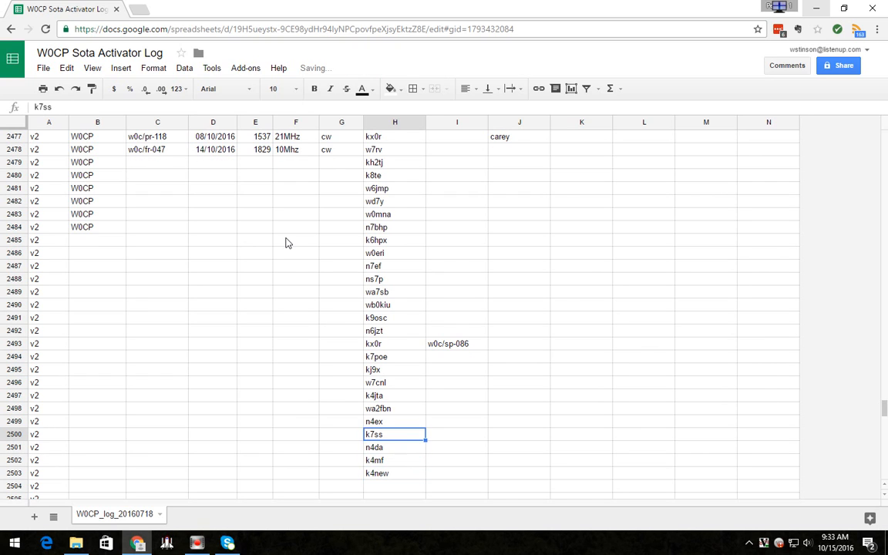
{"action": "key", "text": "Up"}
{"action": "key", "text": "Up"}
{"action": "key", "text": "Up"}
{"action": "key", "text": "Up"}
{"action": "key", "text": "Up"}
{"action": "key", "text": "Up"}
{"action": "key", "text": "Up"}
{"action": "key", "text": "Up"}
{"action": "key", "text": "Up"}
{"action": "key", "text": "Up"}
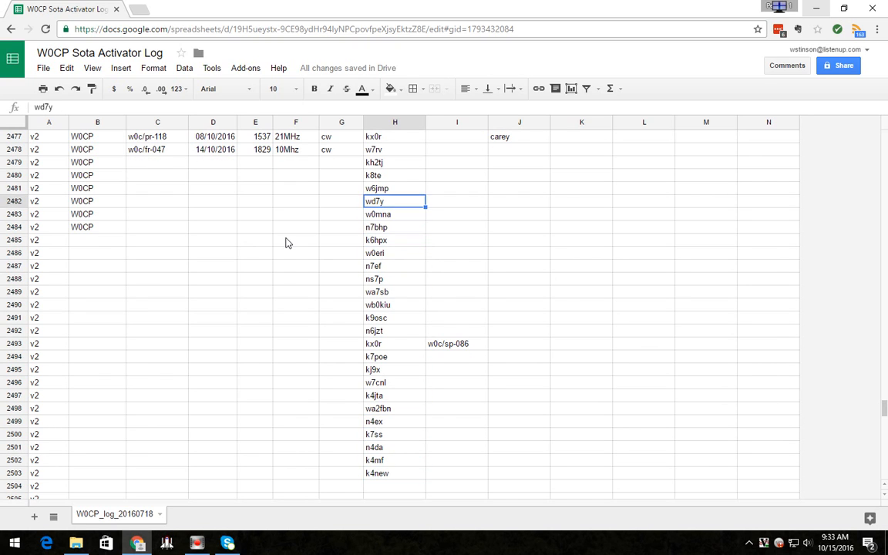
{"action": "key", "text": "Down"}
{"action": "key", "text": "Down"}
{"action": "key", "text": "Down"}
{"action": "key", "text": "Down"}
{"action": "key", "text": "Down"}
{"action": "key", "text": "Down"}
{"action": "key", "text": "Down"}
{"action": "key", "text": "Down"}
{"action": "key", "text": "Down"}
{"action": "key", "text": "Down"}
{"action": "key", "text": "Down"}
{"action": "key", "text": "Down"}
{"action": "key", "text": "Down"}
{"action": "key", "text": "Down"}
{"action": "key", "text": "Down"}
{"action": "key", "text": "Down"}
{"action": "key", "text": "Down"}
{"action": "key", "text": "Down"}
{"action": "key", "text": "Down"}
{"action": "key", "text": "Down"}
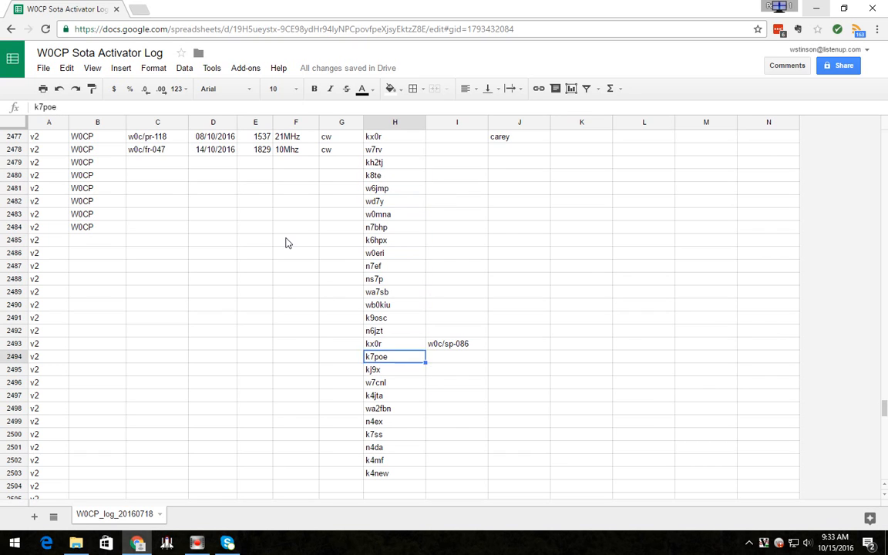
{"action": "key", "text": "Up"}
{"action": "key", "text": "Up"}
{"action": "key", "text": "Up"}
{"action": "key", "text": "Up"}
{"action": "key", "text": "Up"}
{"action": "key", "text": "Up"}
{"action": "key", "text": "Up"}
{"action": "key", "text": "Up"}
{"action": "key", "text": "Up"}
{"action": "key", "text": "Up"}
{"action": "key", "text": "Up"}
{"action": "key", "text": "Up"}
{"action": "key", "text": "Up"}
{"action": "key", "text": "Up"}
{"action": "key", "text": "Up"}
{"action": "key", "text": "Up"}
{"action": "key", "text": "Up"}
{"action": "key", "text": "Up"}
{"action": "key", "text": "Up"}
{"action": "key", "text": "Up"}
{"action": "key", "text": "Up"}
{"action": "key", "text": "Up"}
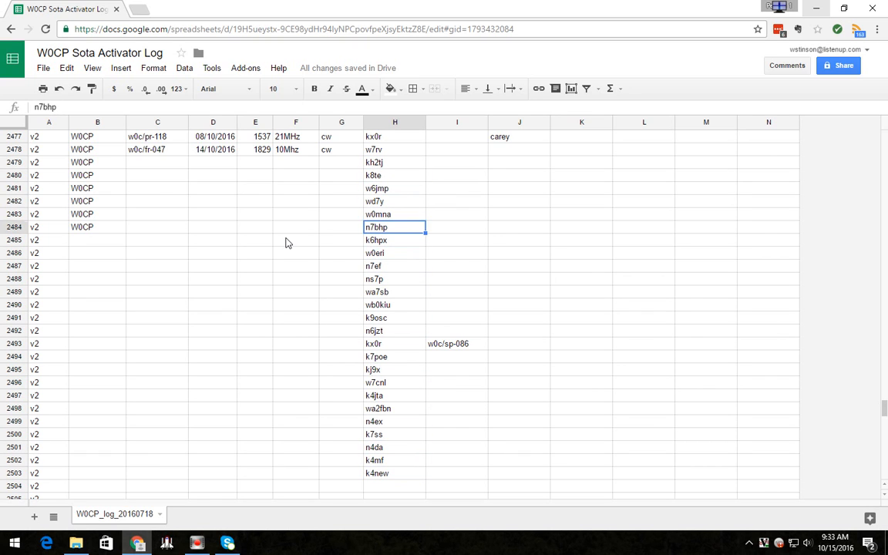
{"action": "key", "text": "Up"}
{"action": "key", "text": "Left"}
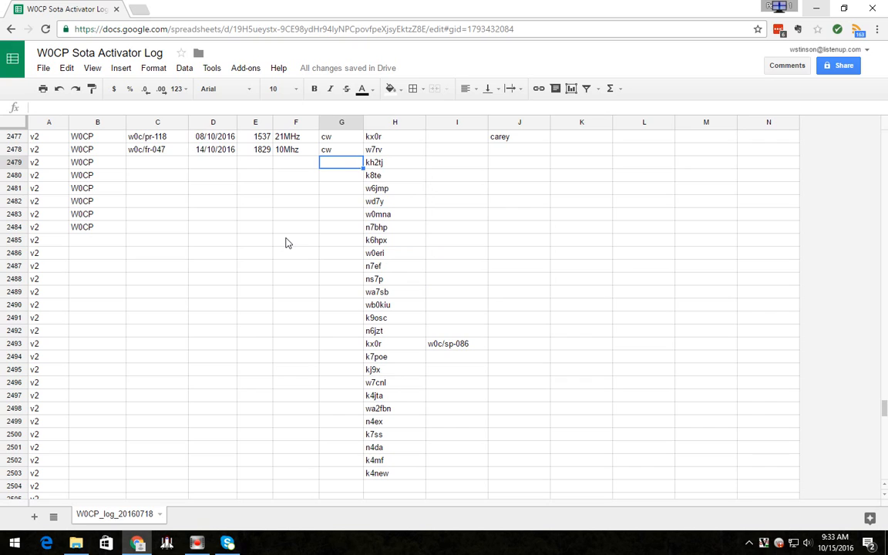
{"action": "key", "text": "Left"}
{"action": "key", "text": "Down"}
{"action": "key", "text": "Down"}
{"action": "key", "text": "Down"}
{"action": "key", "text": "Down"}
{"action": "key", "text": "Down"}
{"action": "key", "text": "Down"}
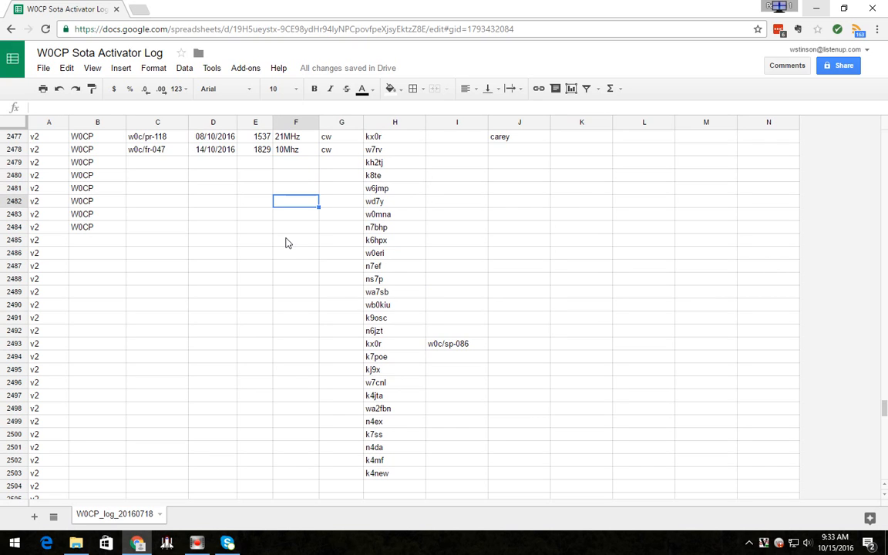
{"action": "key", "text": "Down"}
{"action": "key", "text": "Down"}
{"action": "key", "text": "Down"}
{"action": "key", "text": "Down"}
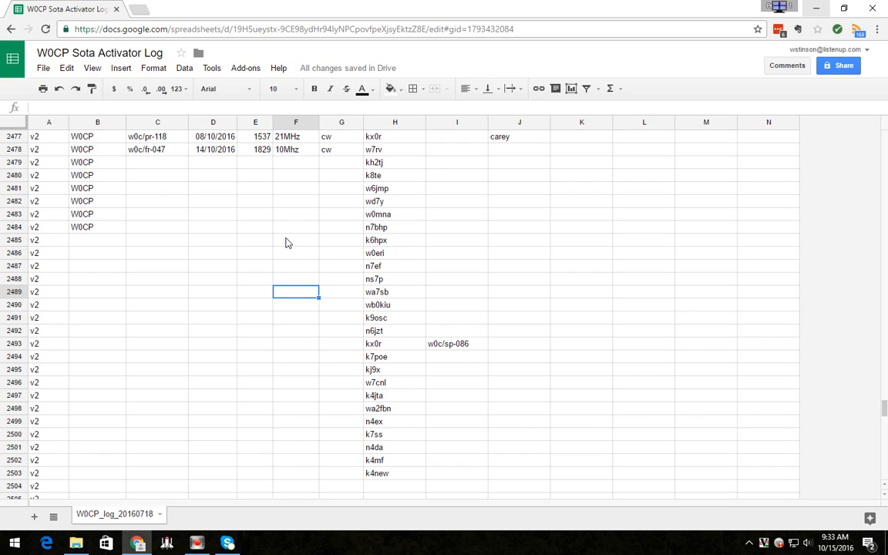
{"action": "key", "text": "Down"}
{"action": "key", "text": "Down"}
{"action": "key", "text": "Down"}
{"action": "key", "text": "Down"}
{"action": "key", "text": "Down"}
{"action": "key", "text": "Down"}
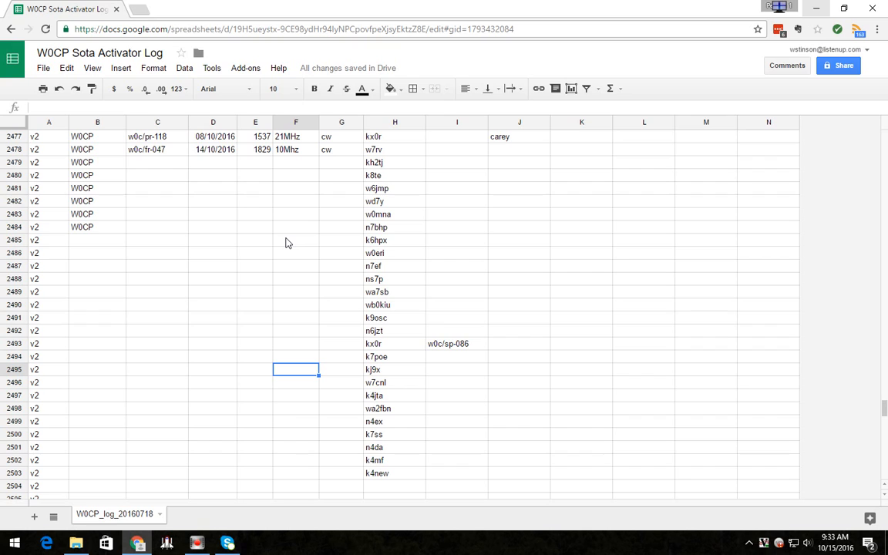
{"action": "key", "text": "Down"}
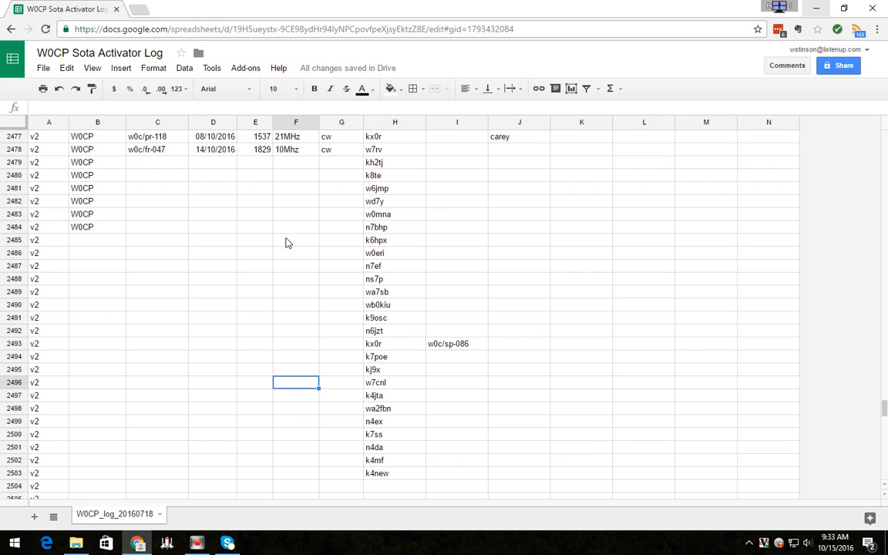
{"action": "key", "text": "Down"}
{"action": "key", "text": "Down"}
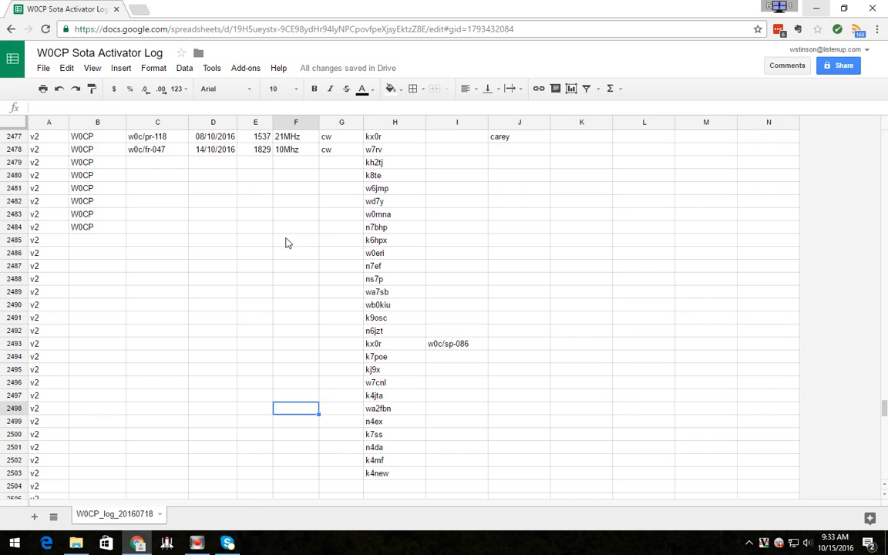
{"action": "type", "text": "18MHz"}
{"action": "key", "text": "Up"}
- Fill the mode cw from G2478 down the mode column through G2503
{"action": "key", "text": "Up"}
{"action": "key", "text": "Up"}
{"action": "key", "text": "Up"}
{"action": "key", "text": "Up"}
{"action": "key", "text": "Up"}
{"action": "key", "text": "Up"}
{"action": "key", "text": "Up"}
{"action": "key", "text": "Up"}
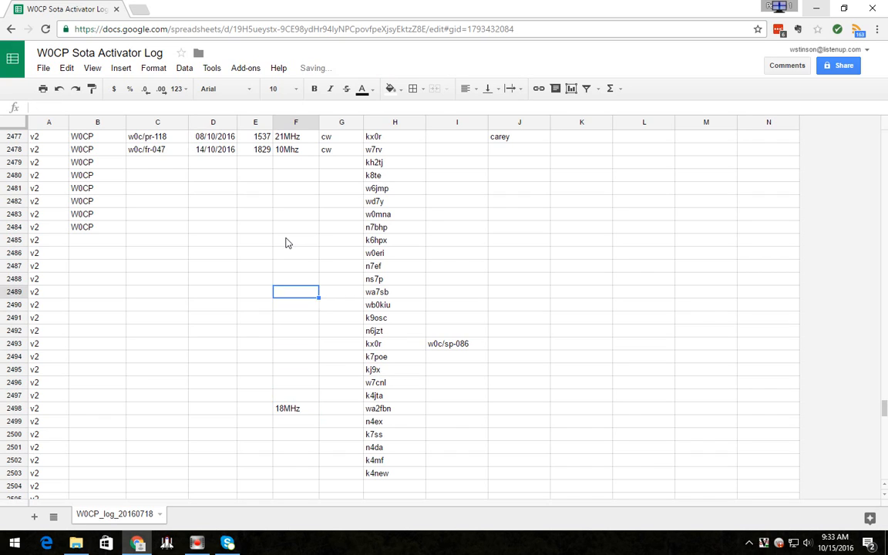
{"action": "key", "text": "Up"}
{"action": "key", "text": "Up"}
{"action": "key", "text": "Up"}
{"action": "key", "text": "Up"}
{"action": "key", "text": "Up"}
{"action": "key", "text": "Up"}
{"action": "key", "text": "Up"}
{"action": "key", "text": "Up"}
{"action": "key", "text": "Up"}
{"action": "key", "text": "Up"}
{"action": "key", "text": "Up"}
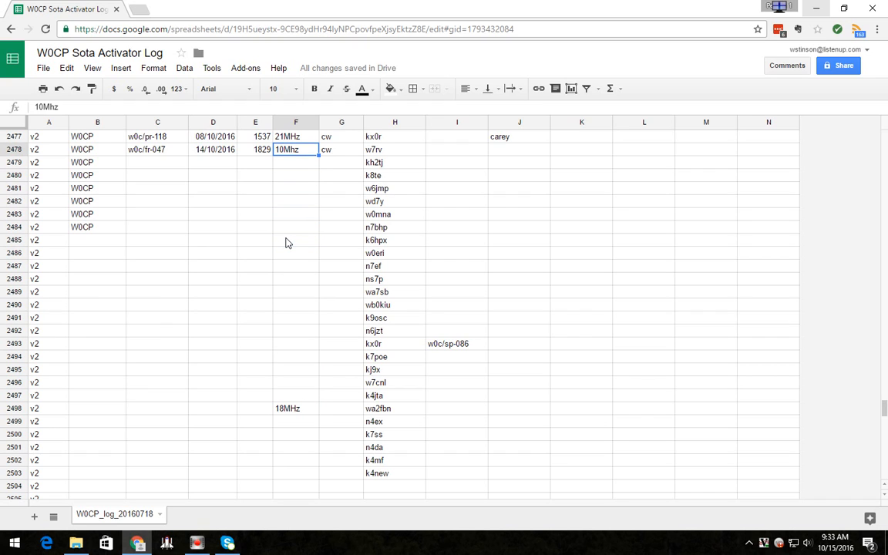
{"action": "left_click", "coordinate": [349, 151]}
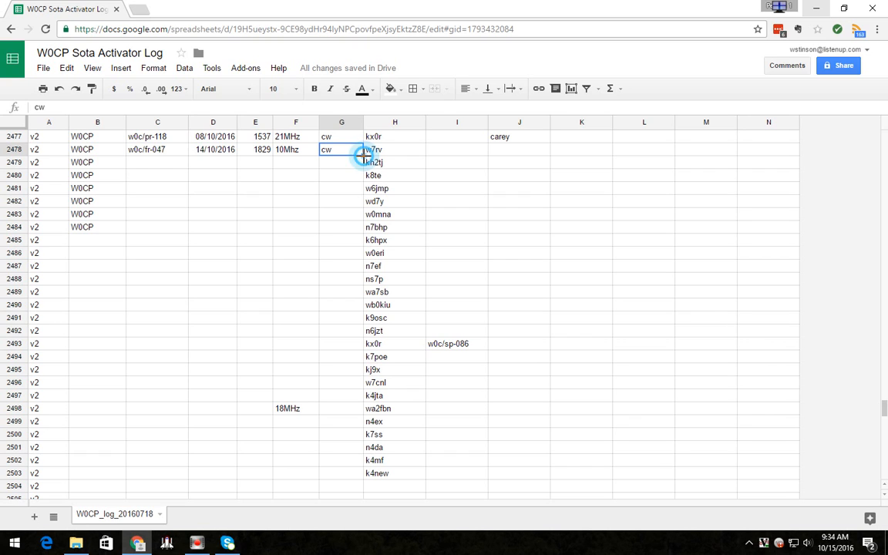
{"action": "left_click_drag", "start_coordinate": [362, 156], "coordinate": [339, 472]}
{"action": "left_click", "coordinate": [339, 471]}
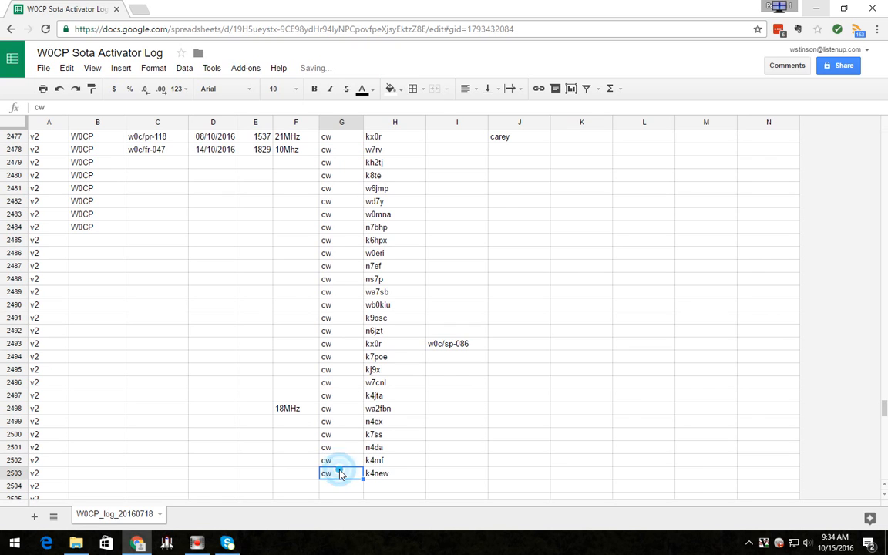
- Fill the band column with 10Mhz from F2478 through F2497 and 18MHz from F2498 through F2503
{"action": "left_click", "coordinate": [285, 153]}
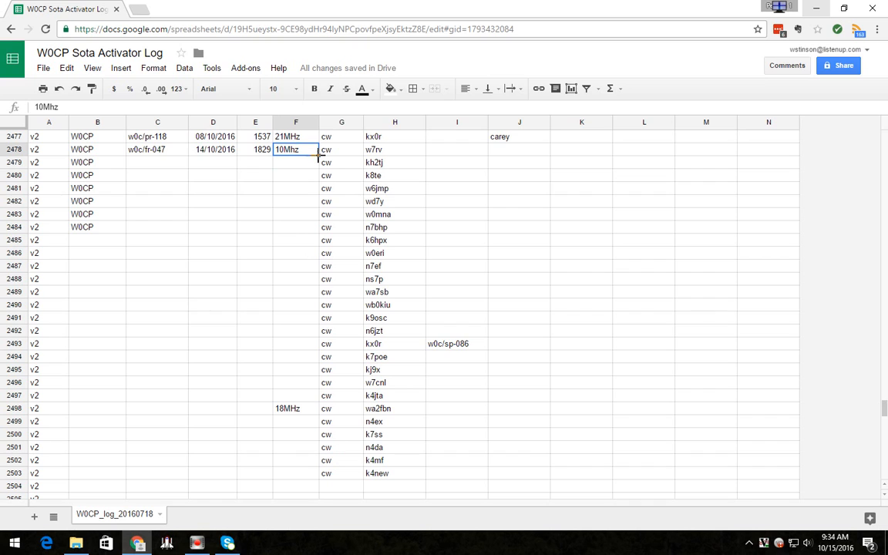
{"action": "left_click_drag", "start_coordinate": [318, 152], "coordinate": [321, 398]}
{"action": "left_click", "coordinate": [293, 415]}
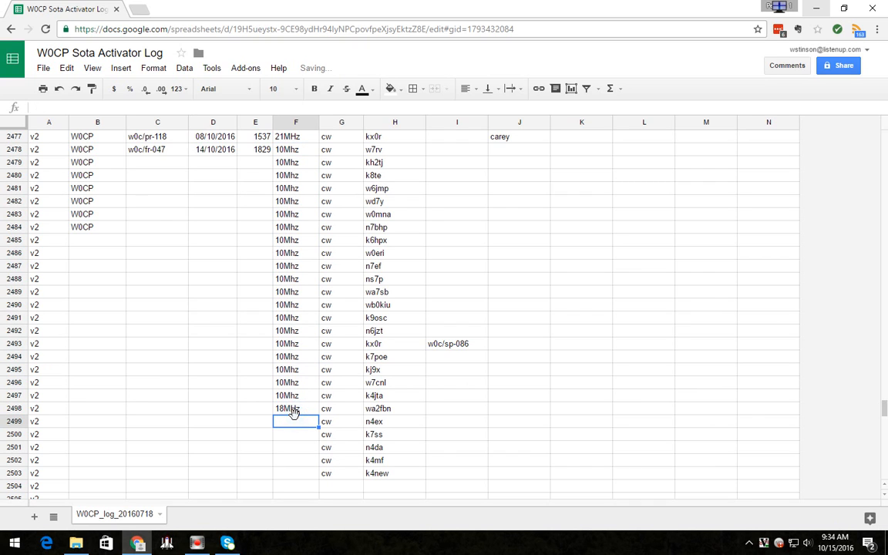
{"action": "left_click", "coordinate": [285, 409]}
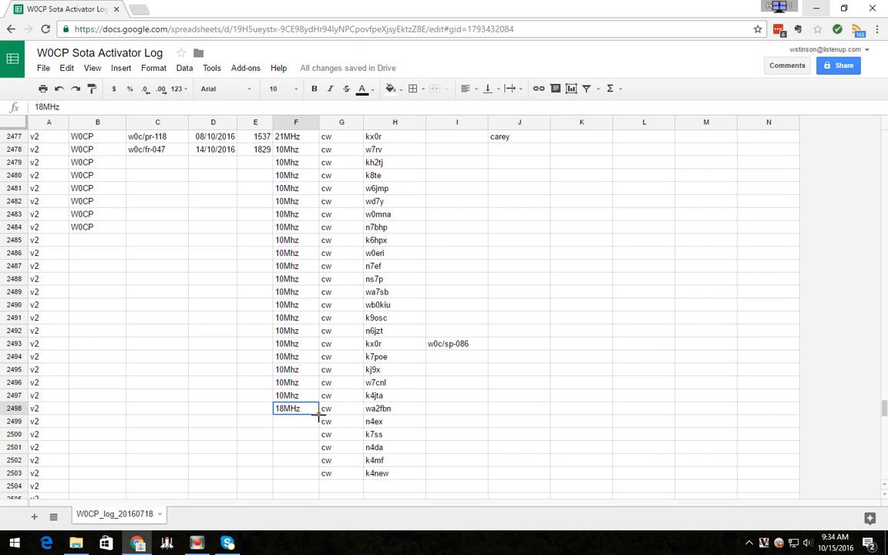
{"action": "left_click_drag", "start_coordinate": [319, 414], "coordinate": [318, 474]}
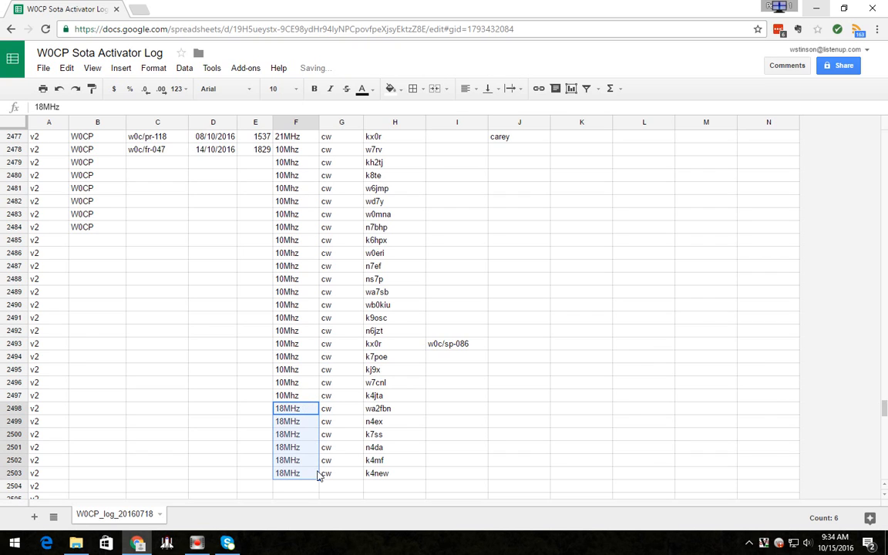
- Fill E2478 through E2503 with times increasing by one from 1829, and copy the date 14/10/2016 down D2478 through D2503
{"action": "left_click", "coordinate": [261, 151]}
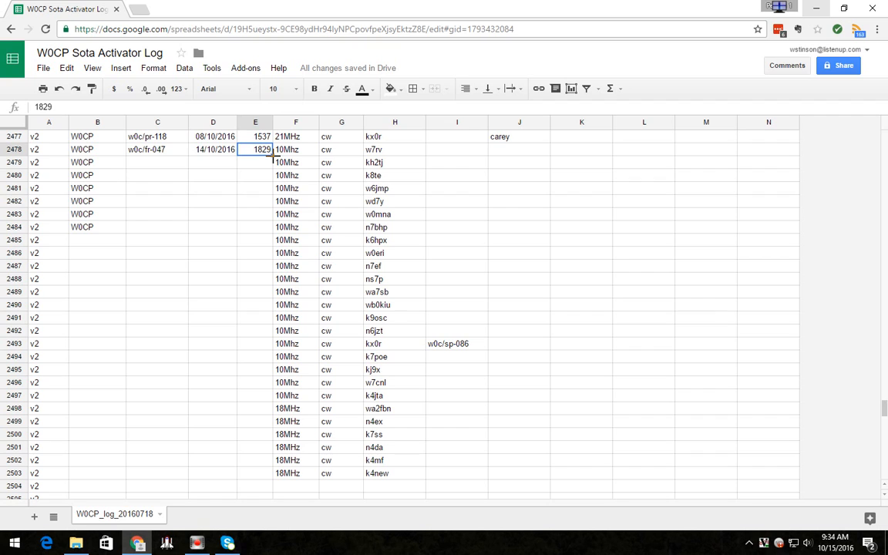
{"action": "left_click_drag", "start_coordinate": [272, 155], "coordinate": [271, 478]}
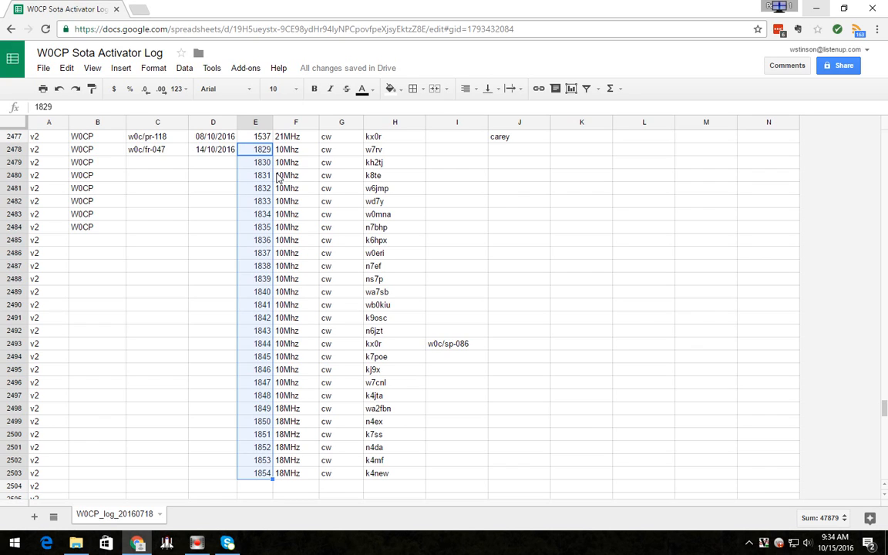
{"action": "left_click", "coordinate": [199, 148]}
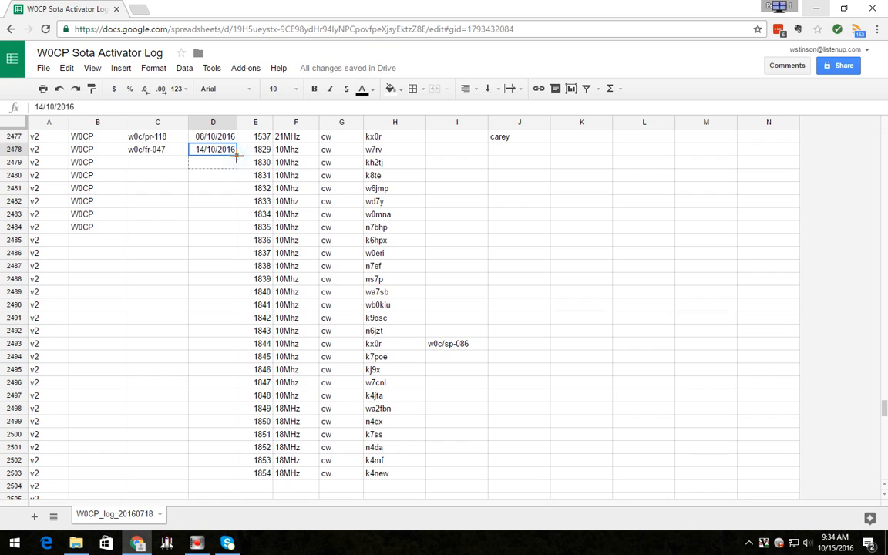
{"action": "left_click_drag", "start_coordinate": [236, 158], "coordinate": [228, 359]}
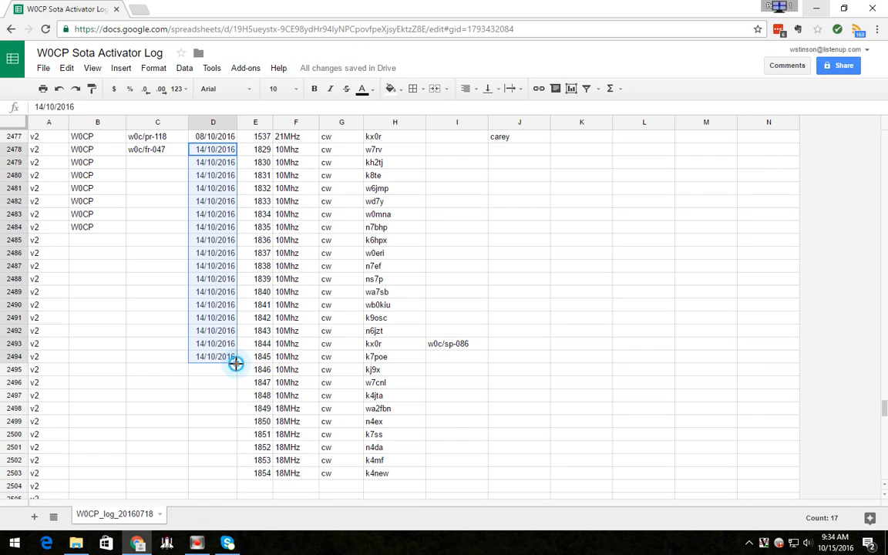
{"action": "left_click_drag", "start_coordinate": [235, 363], "coordinate": [236, 470]}
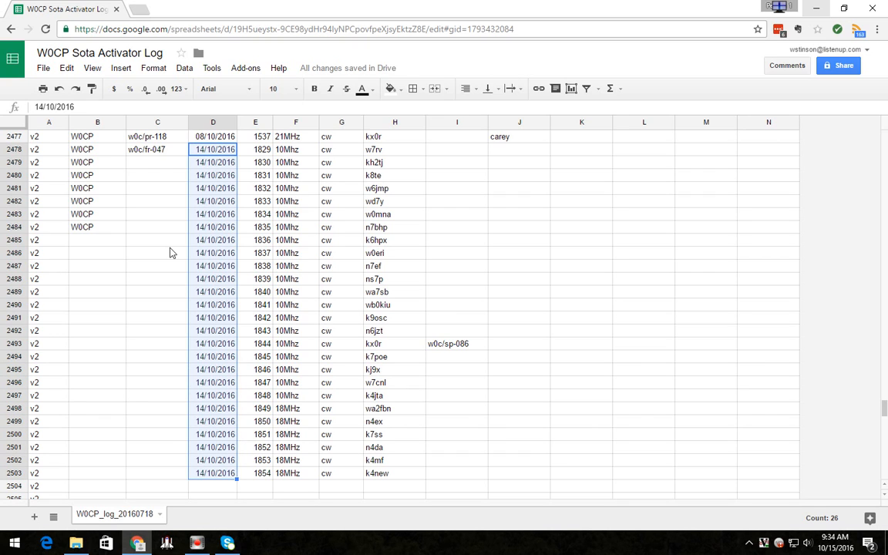
{"action": "left_click", "coordinate": [161, 153]}
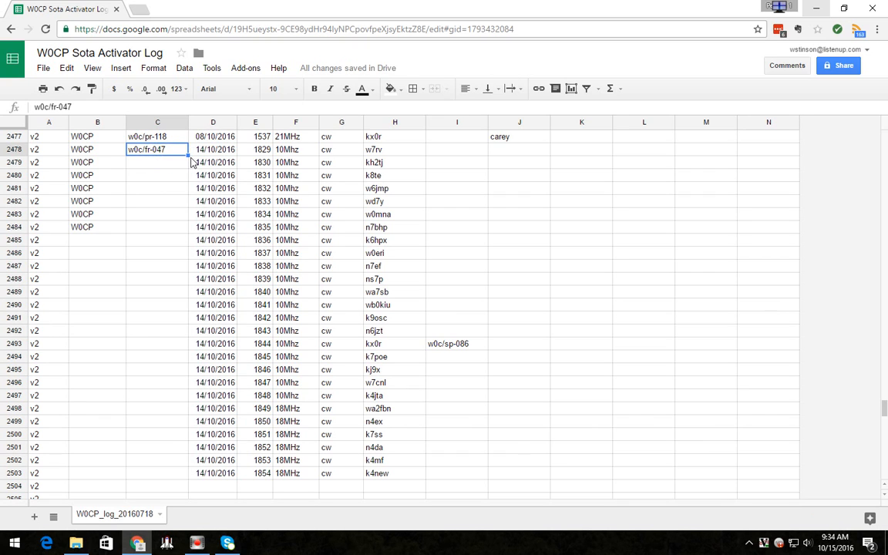
{"action": "left_click_drag", "start_coordinate": [187, 156], "coordinate": [188, 471]}
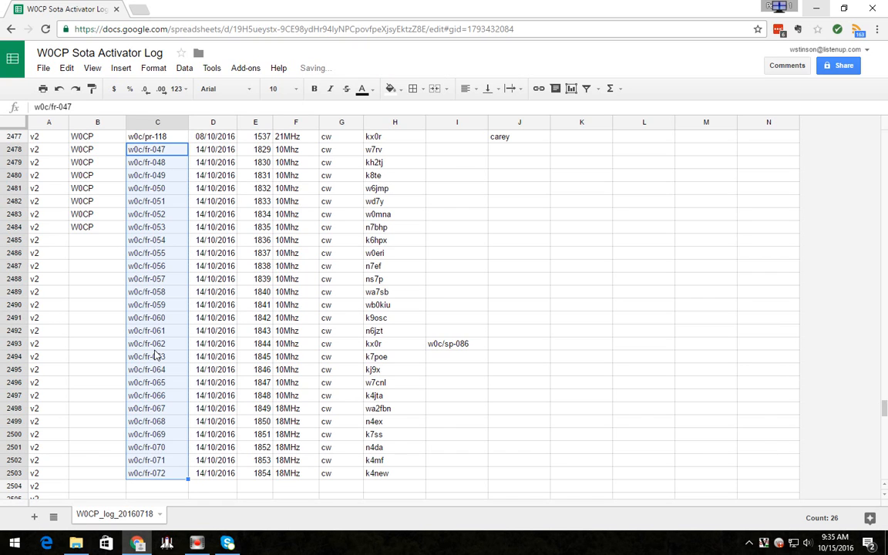
{"action": "key", "text": "ctrl+z"}
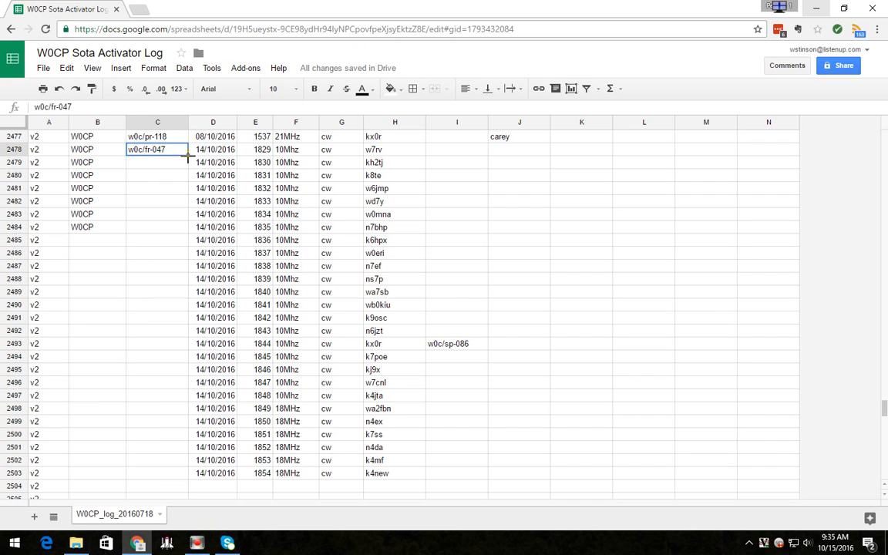
- Copy the summit w0c/fr-047 without incrementing it down column C through row 2503, and extend W0CP down column B from B2484 through B2503
{"action": "left_click_drag", "start_coordinate": [187, 155], "coordinate": [188, 478]}
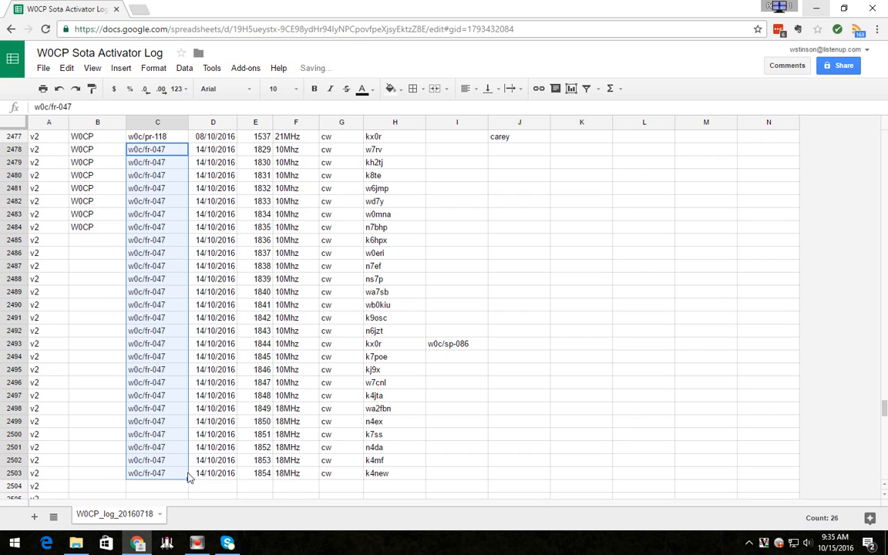
{"action": "left_click", "coordinate": [97, 231]}
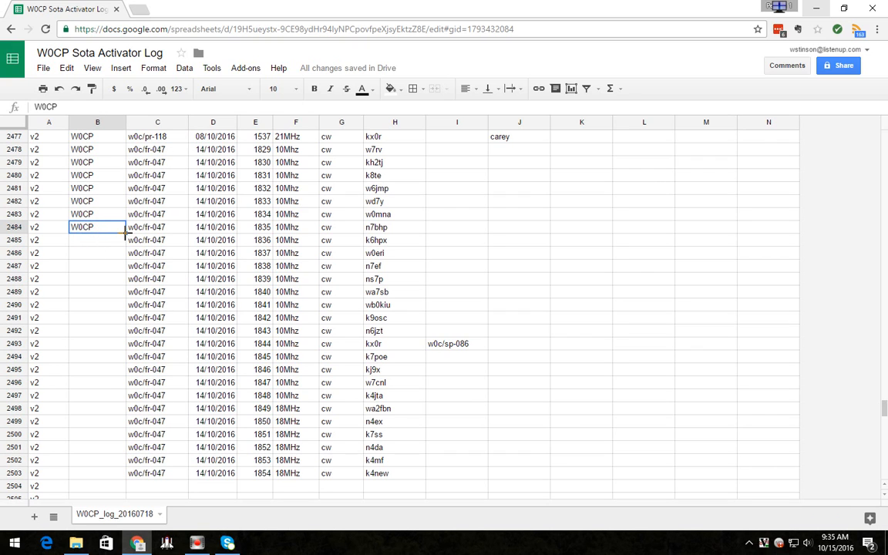
{"action": "left_click_drag", "start_coordinate": [125, 232], "coordinate": [128, 475]}
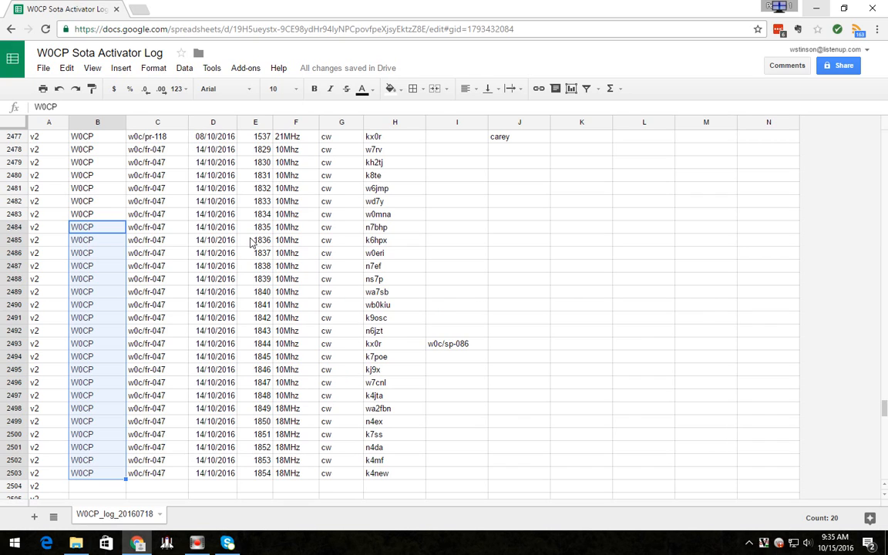
{"action": "left_click", "coordinate": [265, 151]}
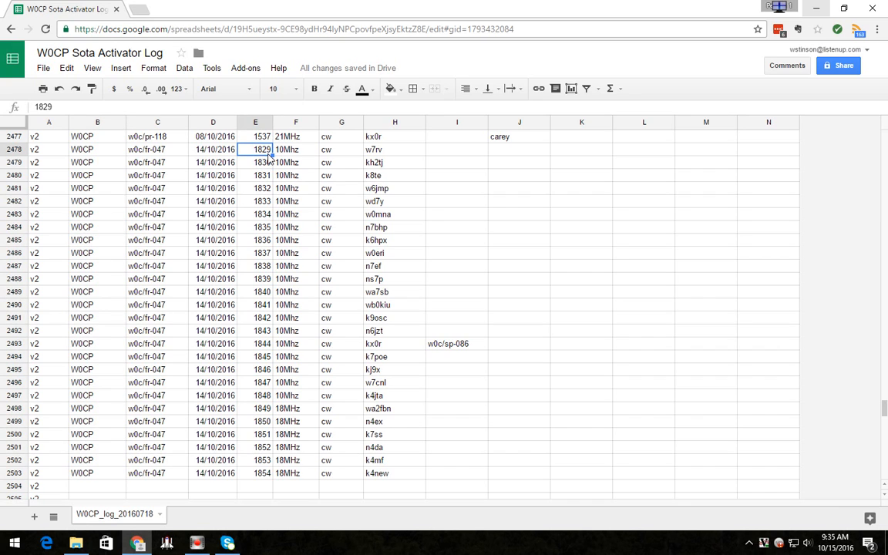
{"action": "left_click", "coordinate": [266, 162]}
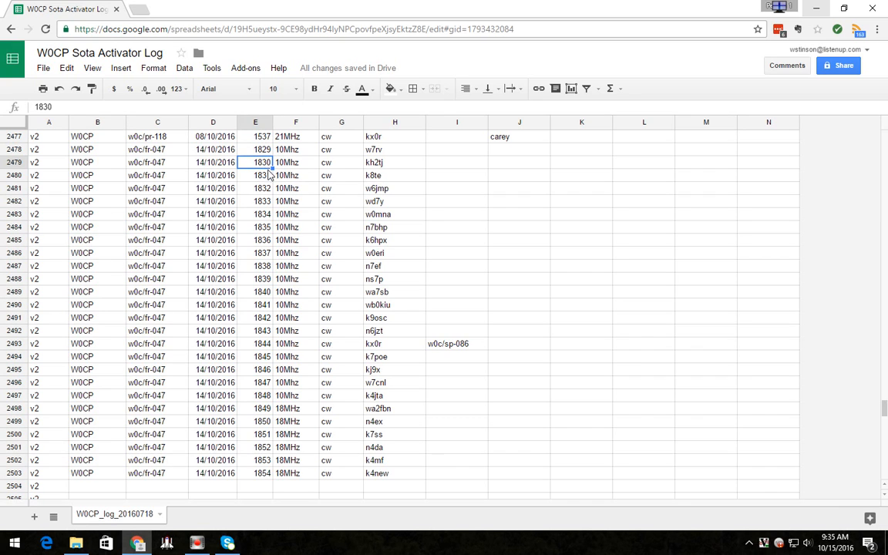
{"action": "left_click", "coordinate": [266, 175]}
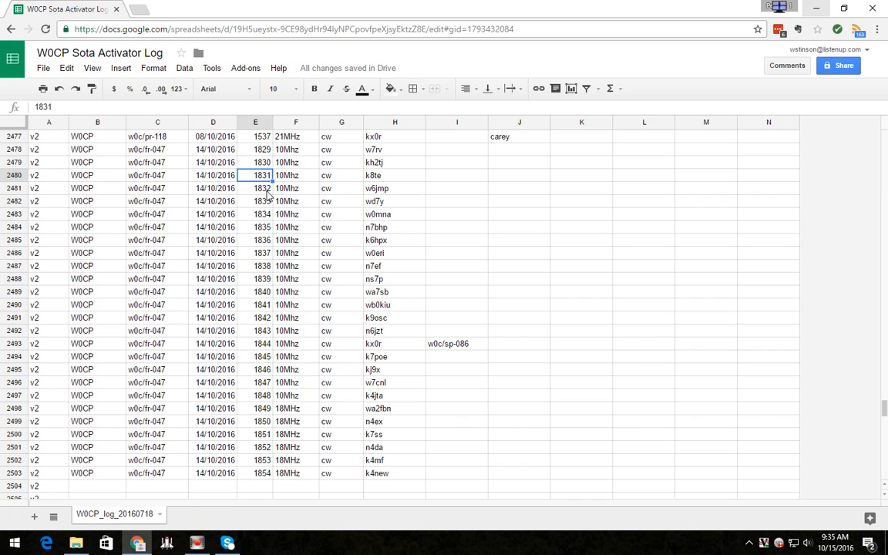
{"action": "left_click", "coordinate": [267, 189]}
{"action": "key", "text": "BackSpace"}
{"action": "type", "text": "183"}
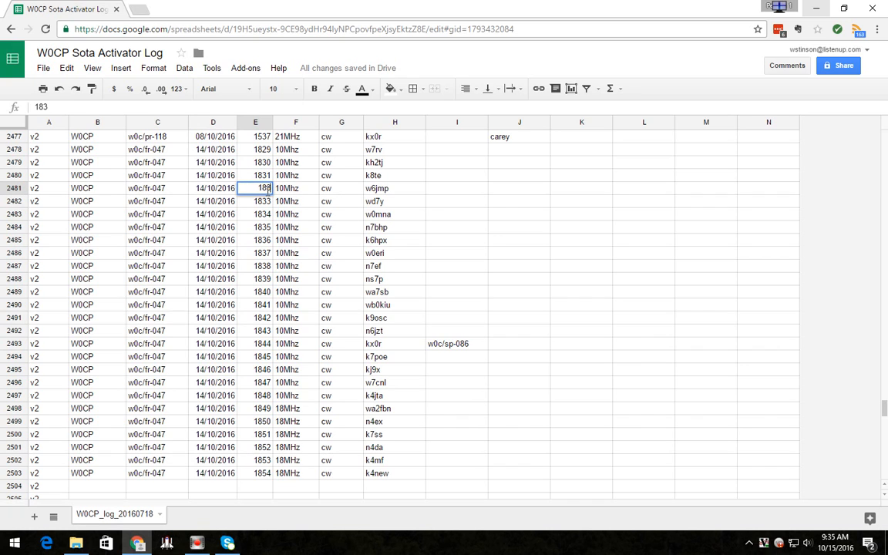
{"action": "type", "text": "1"}
{"action": "key", "text": "Return"}
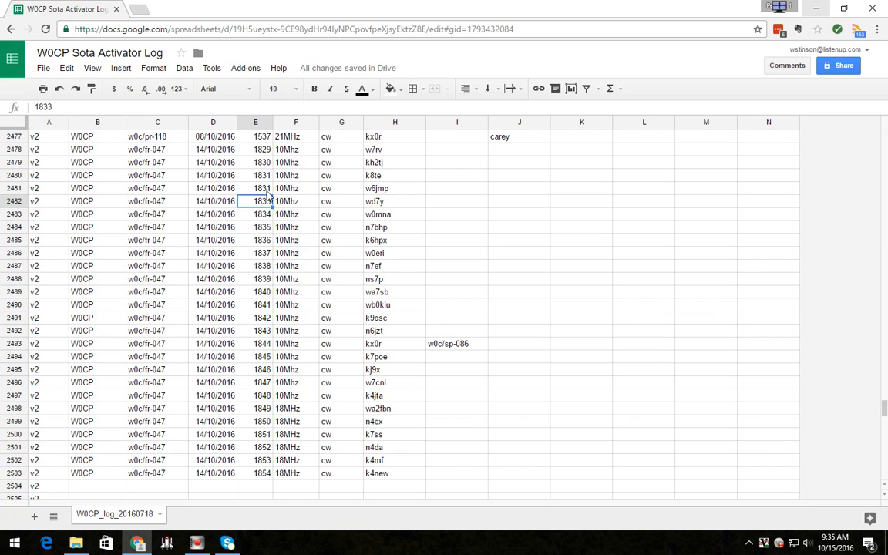
{"action": "key", "text": "BackSpace"}
{"action": "type", "text": "832"}
{"action": "key", "text": "BackSpace"}
{"action": "key", "text": "BackSpace"}
{"action": "key", "text": "BackSpace"}
{"action": "type", "text": "1832"}
{"action": "key", "text": "Return"}
{"action": "type", "text": "1832"}
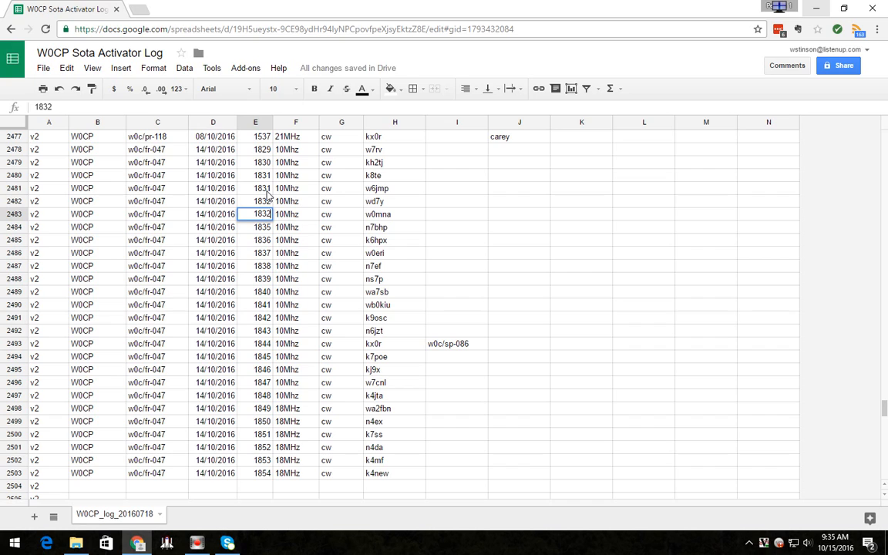
{"action": "key", "text": "Return"}
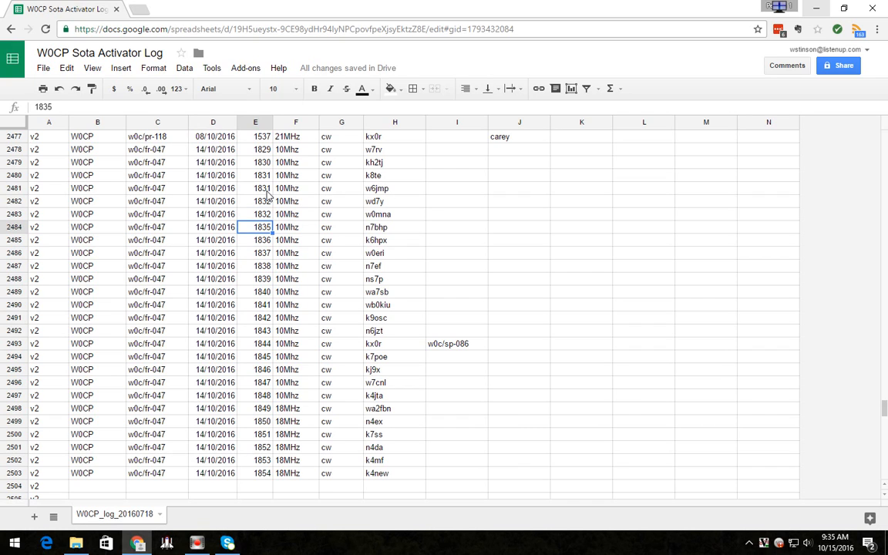
{"action": "type", "text": "1833"}
{"action": "key", "text": "Return"}
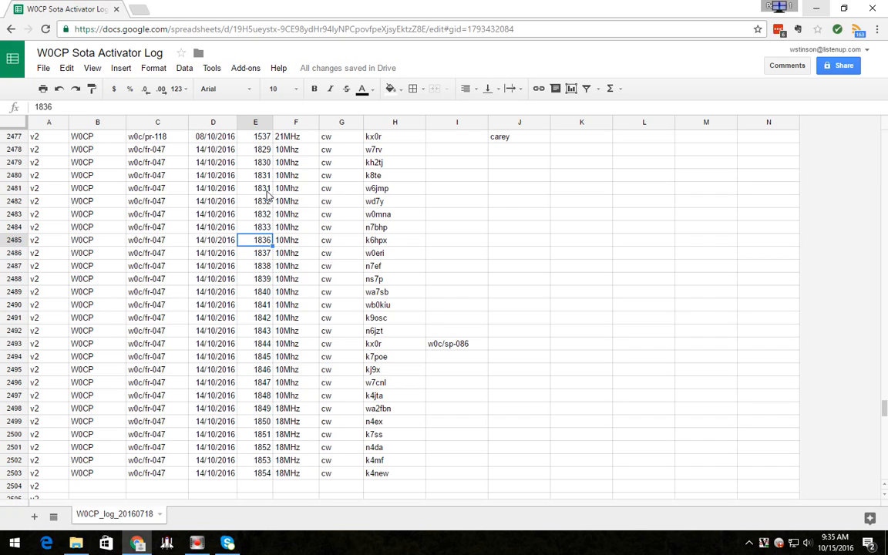
{"action": "type", "text": "1835"}
{"action": "key", "text": "Return"}
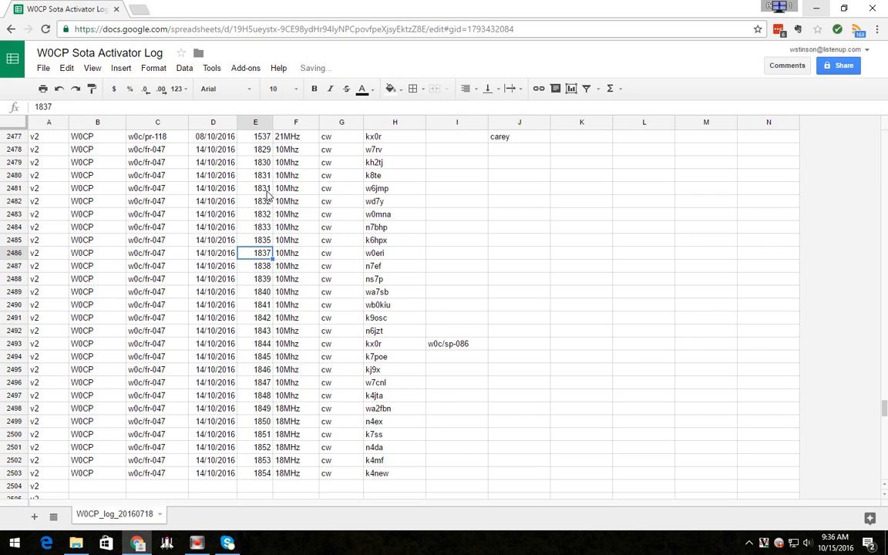
{"action": "type", "text": "1835"}
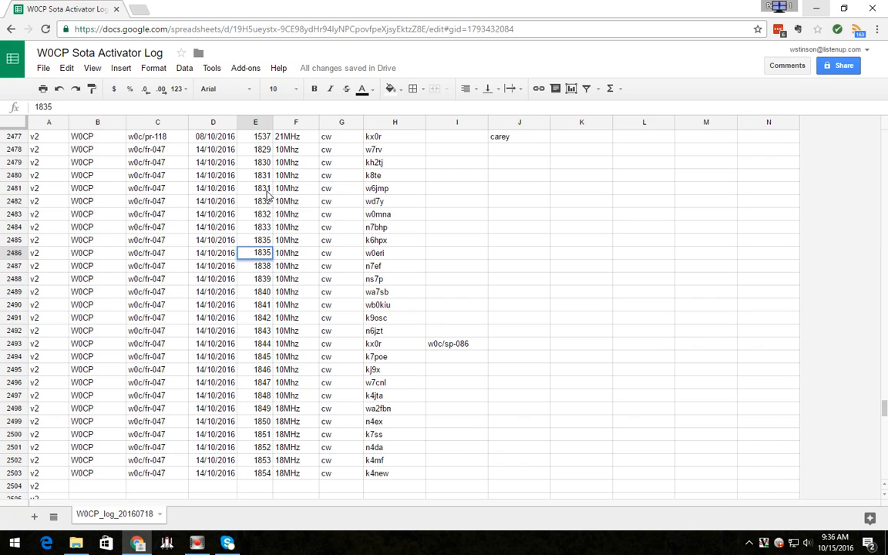
{"action": "key", "text": "Return"}
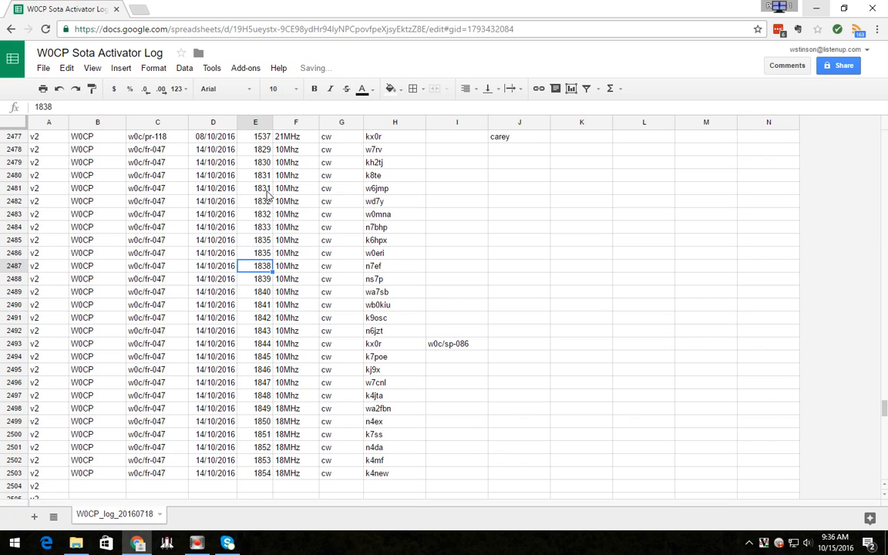
{"action": "type", "text": "1"}
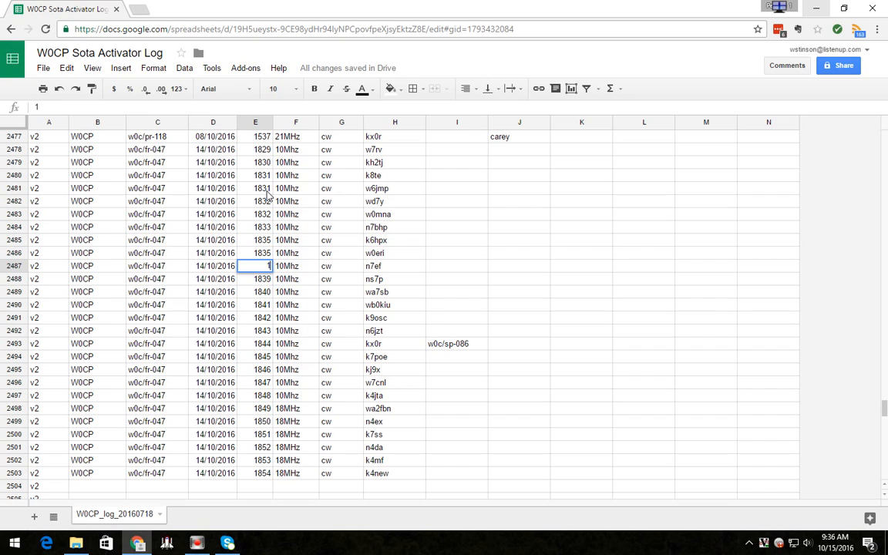
{"action": "type", "text": "837"}
{"action": "key", "text": "Return"}
{"action": "type", "text": "183"}
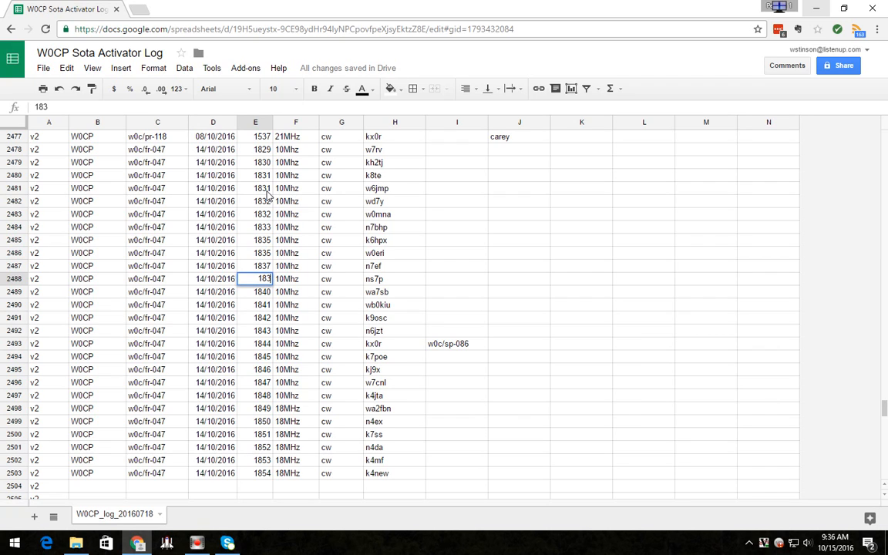
{"action": "type", "text": "7"}
{"action": "key", "text": "Return"}
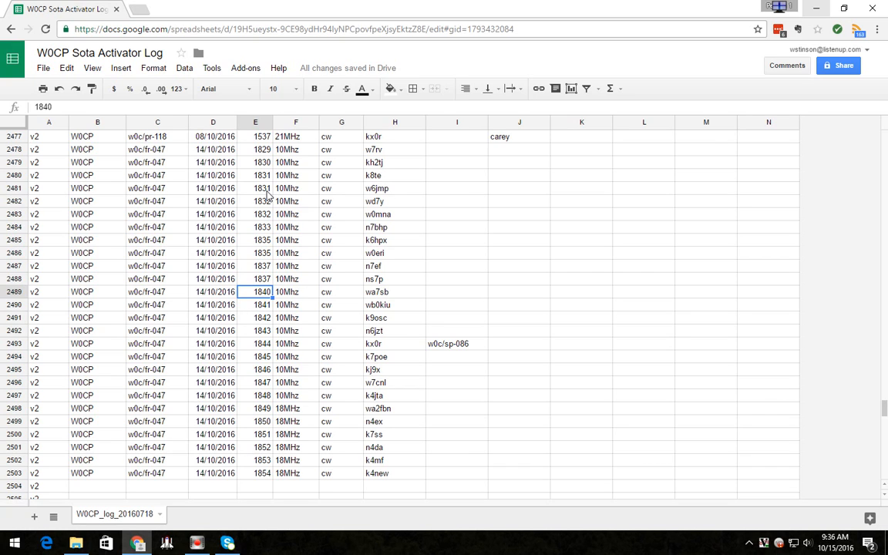
{"action": "type", "text": "1837"}
{"action": "key", "text": "Return"}
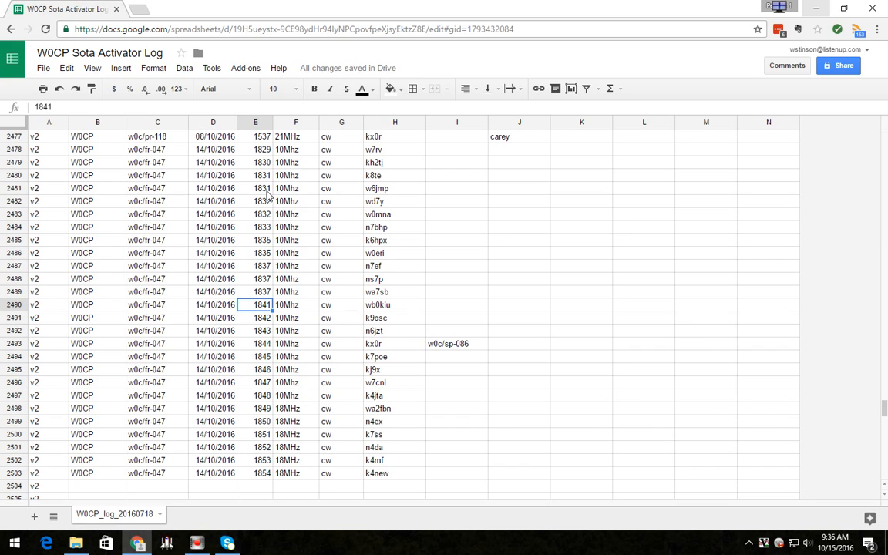
{"action": "type", "text": "1838"}
{"action": "key", "text": "Return"}
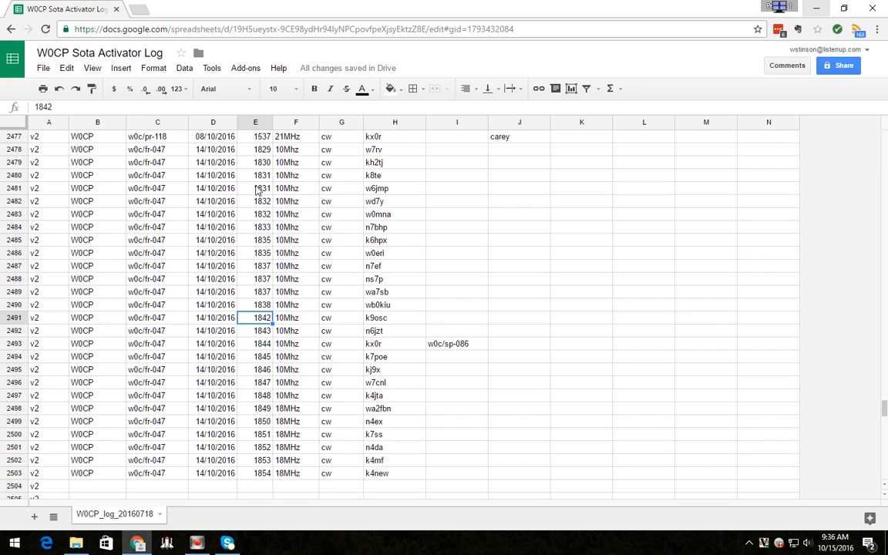
{"action": "left_click", "coordinate": [263, 304]}
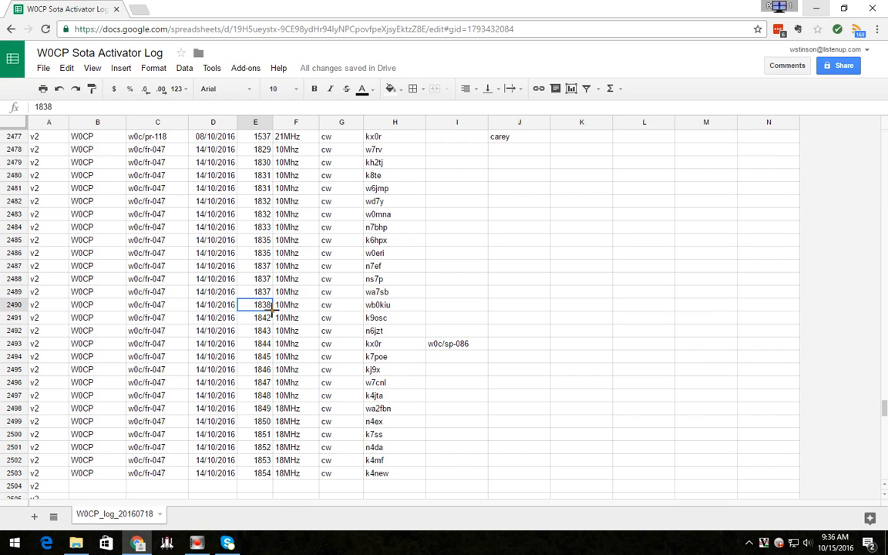
{"action": "left_click_drag", "start_coordinate": [272, 309], "coordinate": [275, 409]}
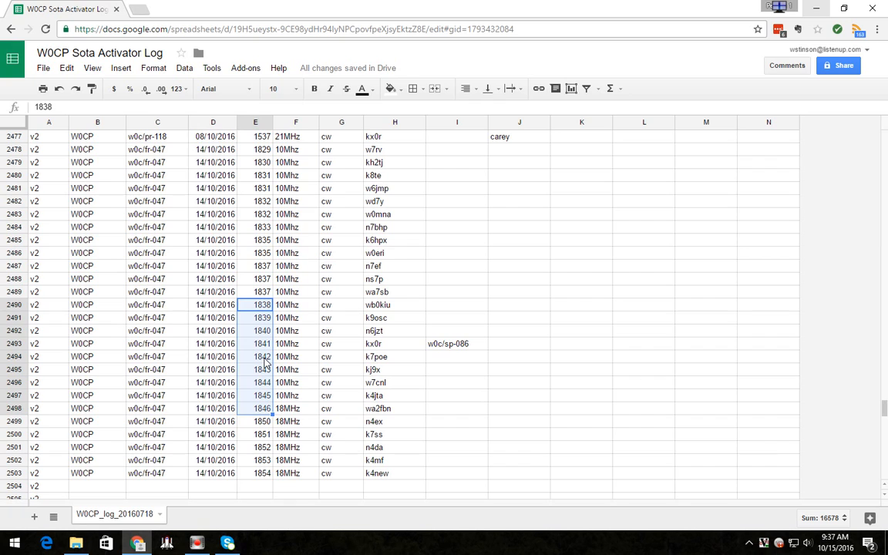
{"action": "left_click", "coordinate": [266, 358]}
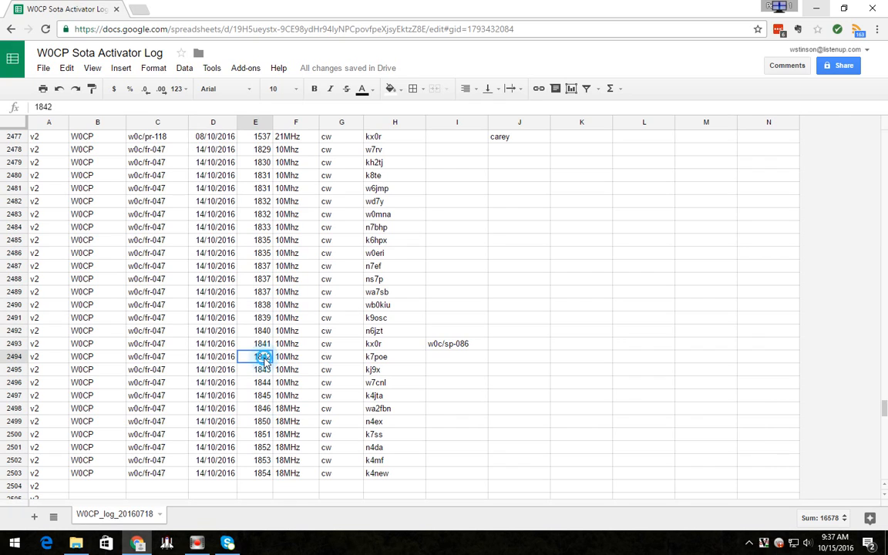
{"action": "type", "text": "18"}
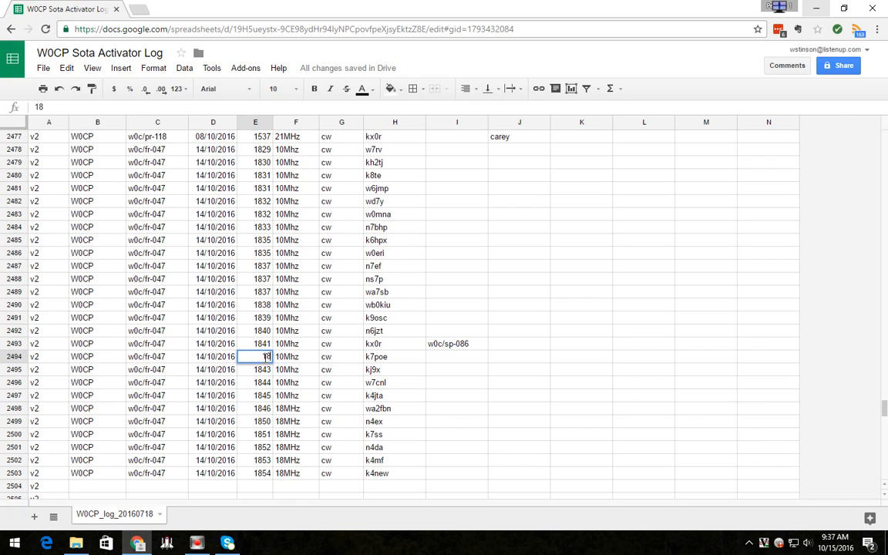
{"action": "type", "text": "43"}
{"action": "key", "text": "Return"}
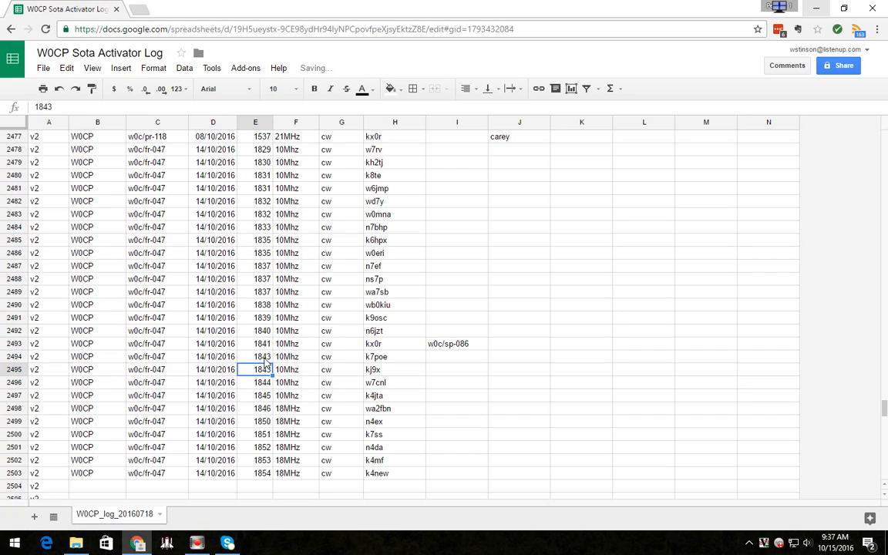
{"action": "type", "text": "1844"}
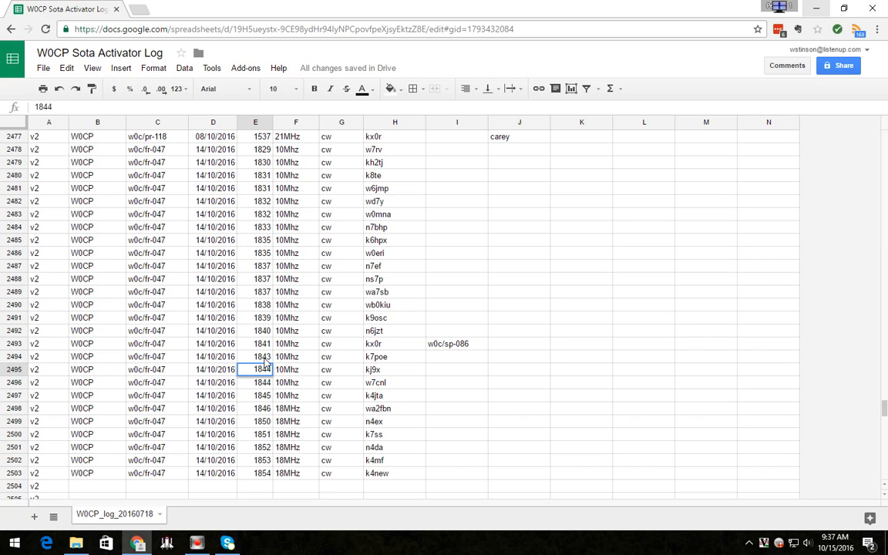
{"action": "key", "text": "Return"}
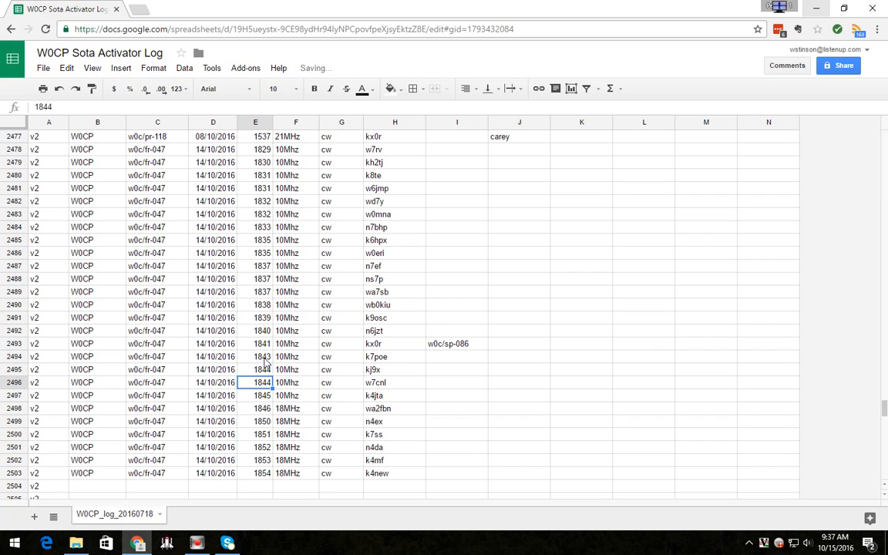
- Set the first 18MHz contact times to 1918 in E2498, 1919 in E2499 and 1921 in E2500
{"action": "key", "text": "Down"}
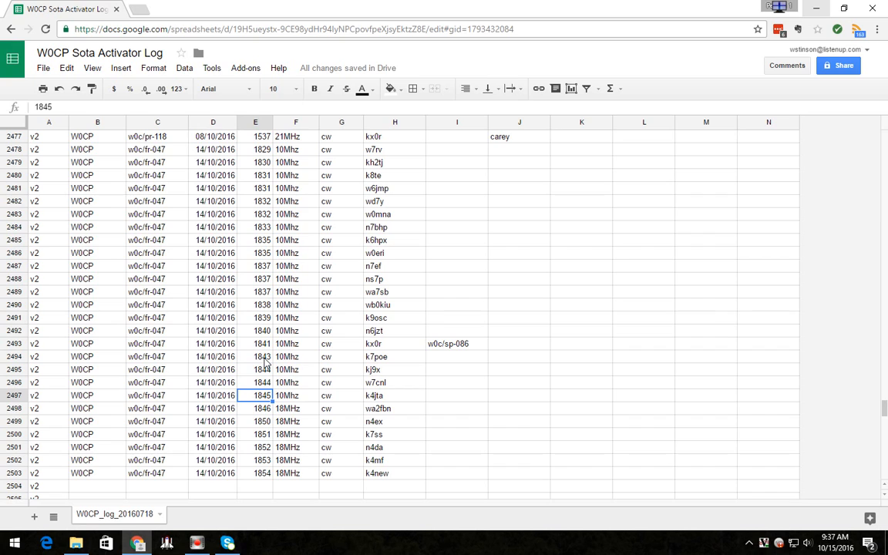
{"action": "key", "text": "Down"}
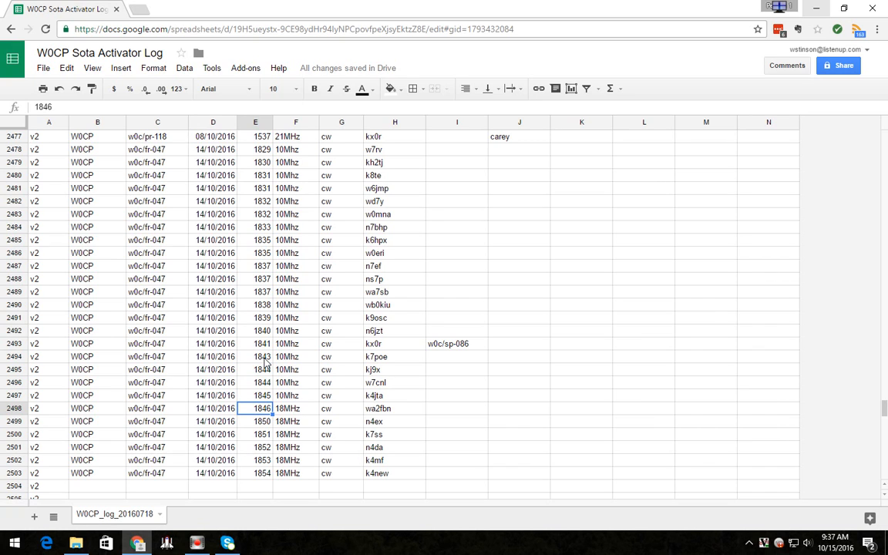
{"action": "type", "text": "1918"}
{"action": "key", "text": "Return"}
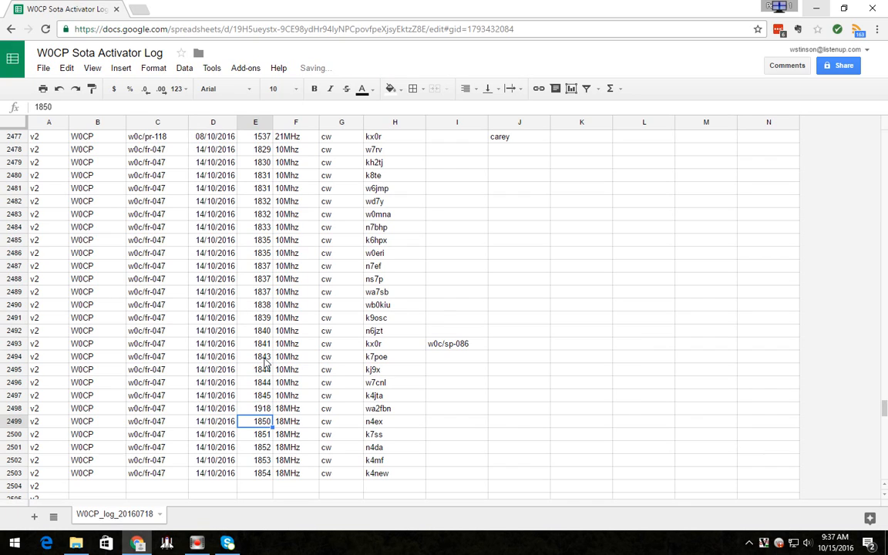
{"action": "type", "text": "1919"}
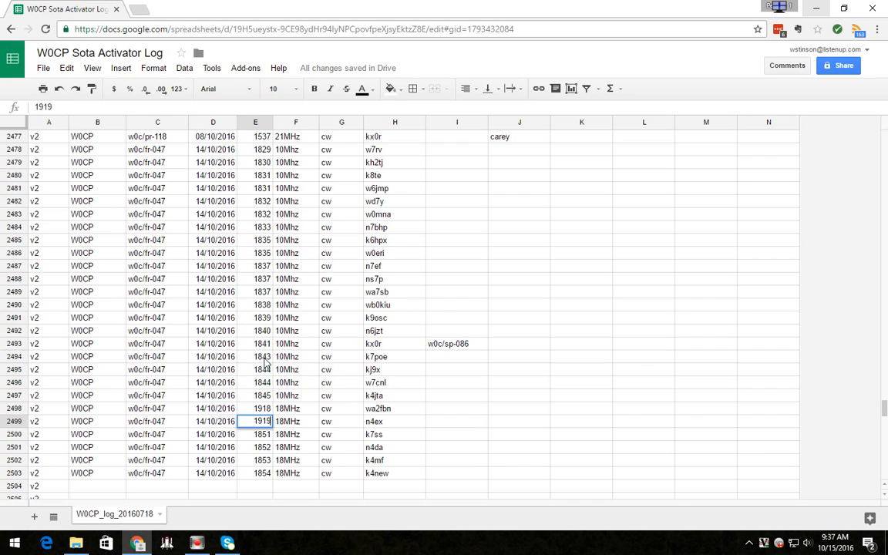
{"action": "key", "text": "Return"}
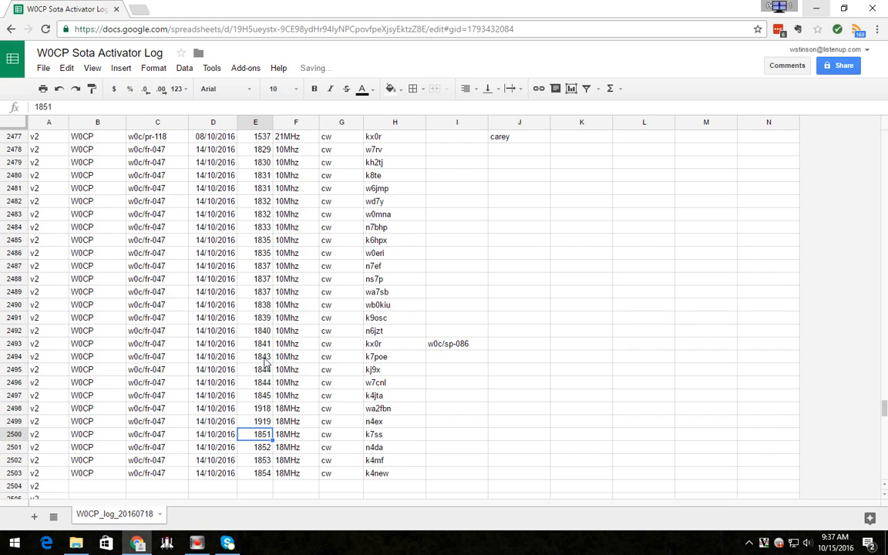
{"action": "type", "text": "1921"}
{"action": "key", "text": "Return"}
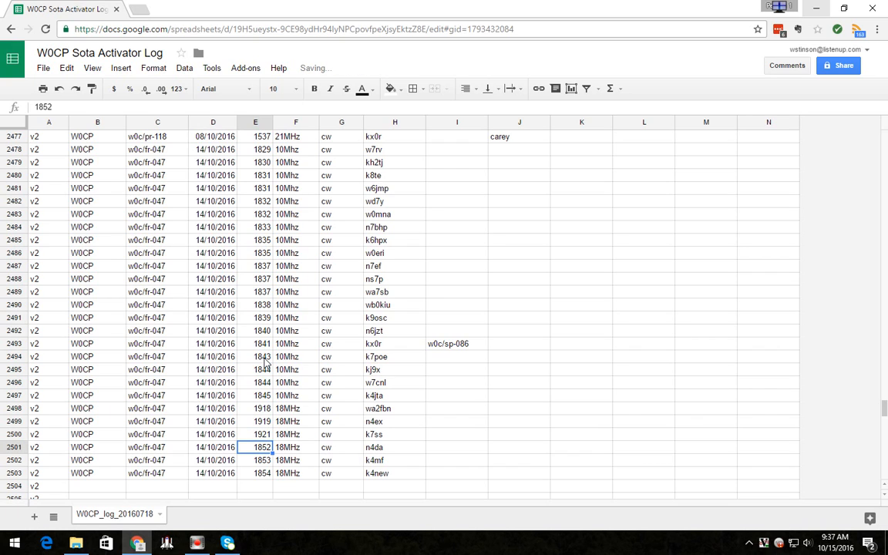
{"action": "type", "text": "1922"}
{"action": "key", "text": "Return"}
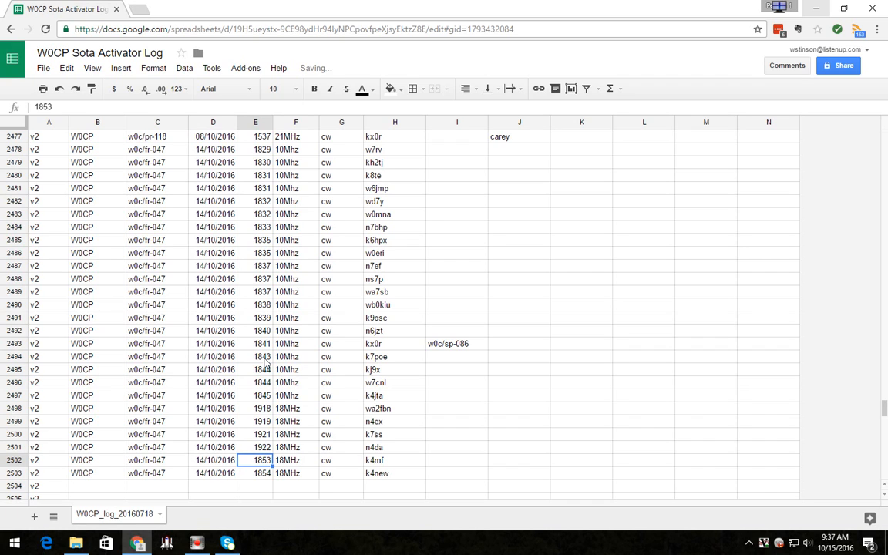
{"action": "type", "text": "1"}
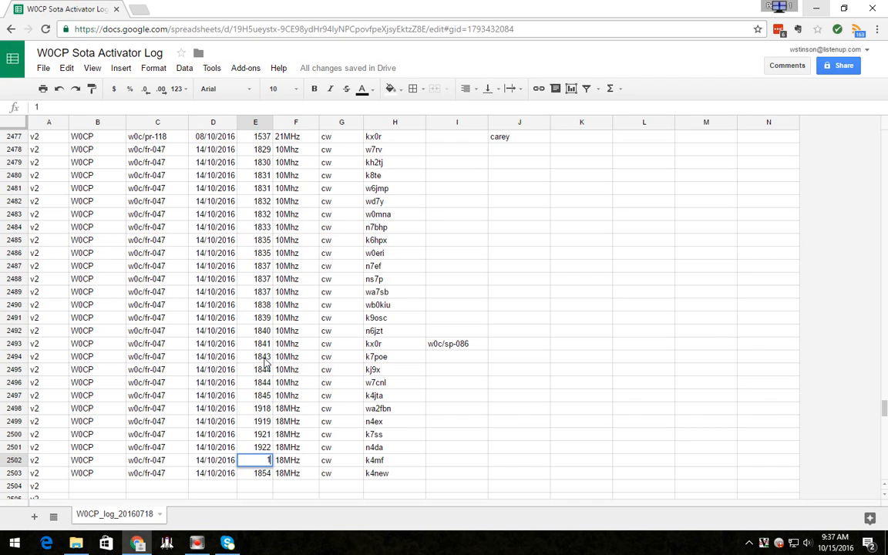
{"action": "type", "text": "922"}
{"action": "key", "text": "Return"}
{"action": "type", "text": "1923"}
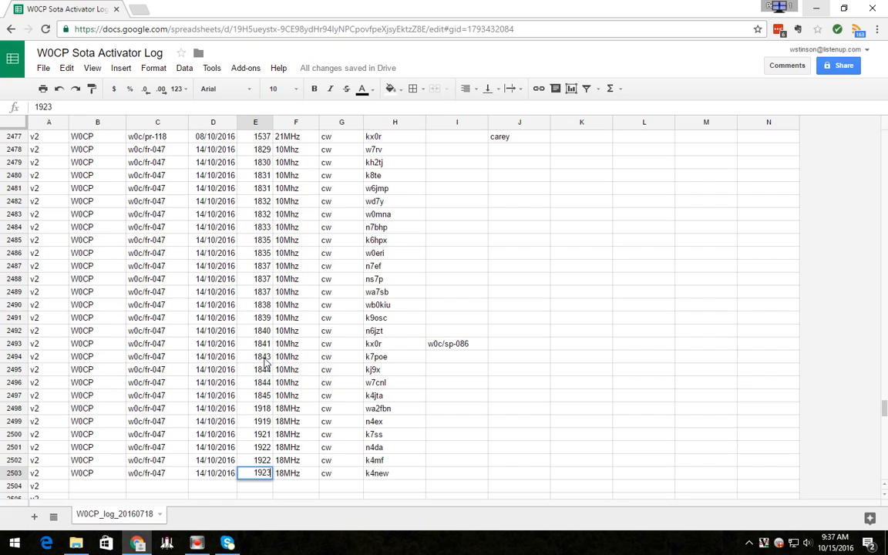
{"action": "key", "text": "Return"}
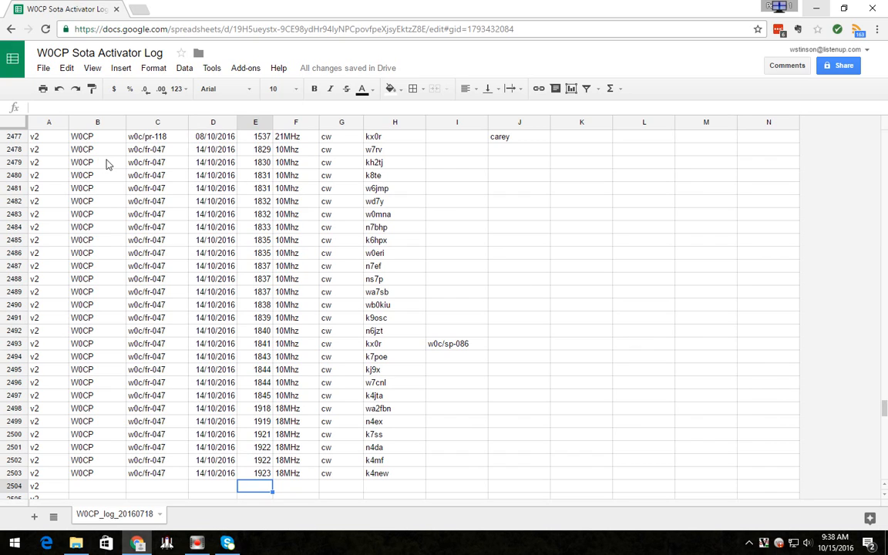
- Copy the activation's log entries in columns A through J, rows 2478 to 2503
{"action": "left_click", "coordinate": [35, 150]}
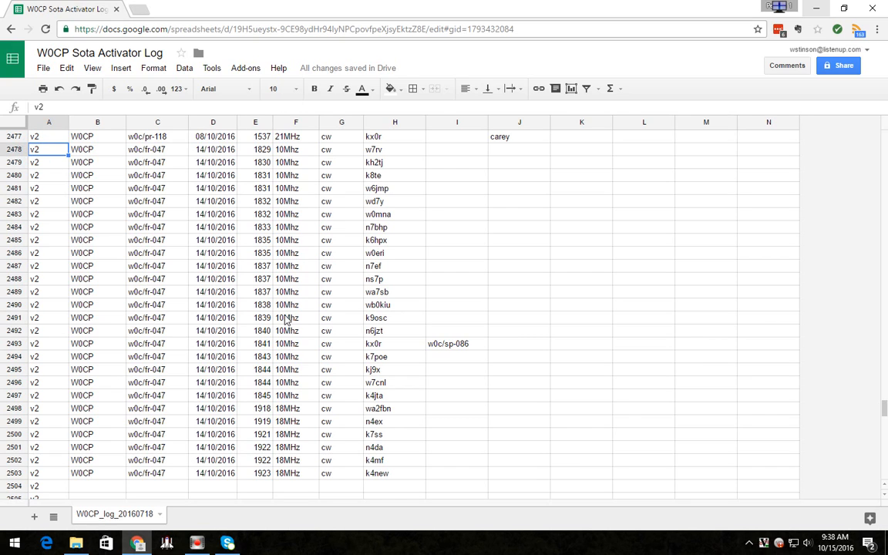
{"action": "key", "text": "shift+Right"}
{"action": "key", "text": "shift+Right"}
{"action": "key", "text": "shift+Right"}
{"action": "key", "text": "shift+Right"}
{"action": "key", "text": "shift+Right"}
{"action": "key", "text": "shift+Right"}
{"action": "key", "text": "shift+Right"}
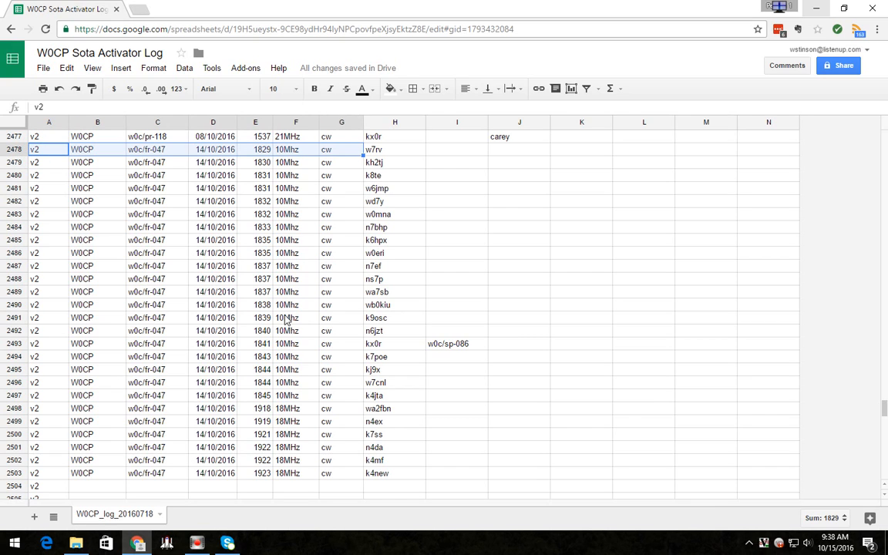
{"action": "key", "text": "shift+Down"}
{"action": "key", "text": "shift+Down"}
{"action": "key", "text": "shift+Right"}
{"action": "key", "text": "shift+Right"}
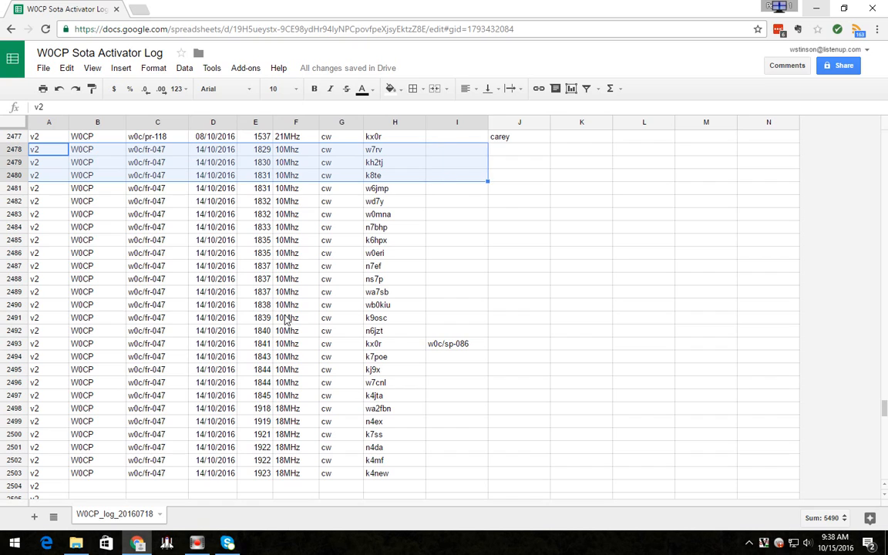
{"action": "key", "text": "shift+Down"}
{"action": "key", "text": "shift+Down"}
{"action": "key", "text": "shift+Down"}
{"action": "key", "text": "shift+Down"}
{"action": "key", "text": "shift+Down"}
{"action": "key", "text": "shift+Down"}
{"action": "key", "text": "shift+Down"}
{"action": "key", "text": "shift+Down"}
{"action": "key", "text": "shift+Down"}
{"action": "key", "text": "shift+Down"}
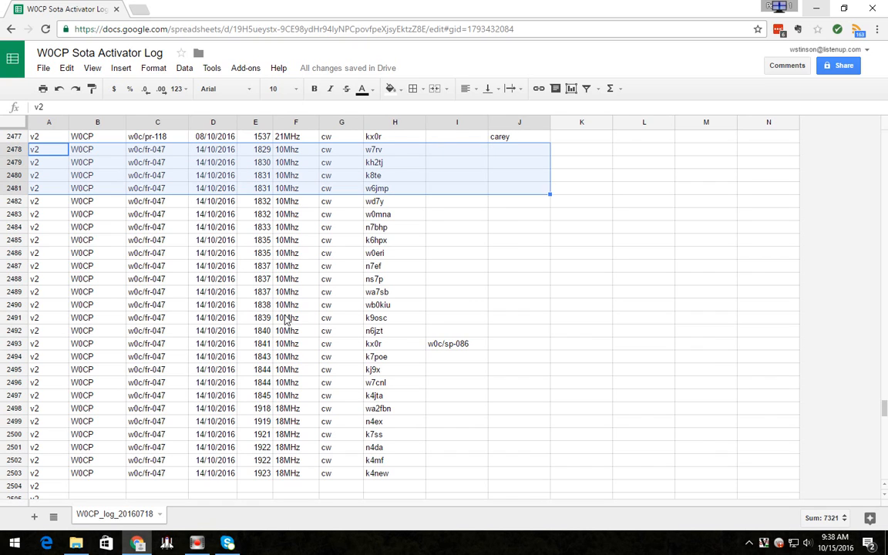
{"action": "key", "text": "shift+Down"}
{"action": "key", "text": "shift+Down"}
{"action": "key", "text": "shift+Down"}
{"action": "key", "text": "shift+Down"}
{"action": "key", "text": "shift+Down"}
{"action": "key", "text": "shift+Down"}
{"action": "key", "text": "shift+Down"}
{"action": "key", "text": "shift+Down"}
{"action": "key", "text": "shift+Down"}
{"action": "key", "text": "shift+Down"}
{"action": "key", "text": "shift+Down"}
{"action": "key", "text": "ctrl+c"}
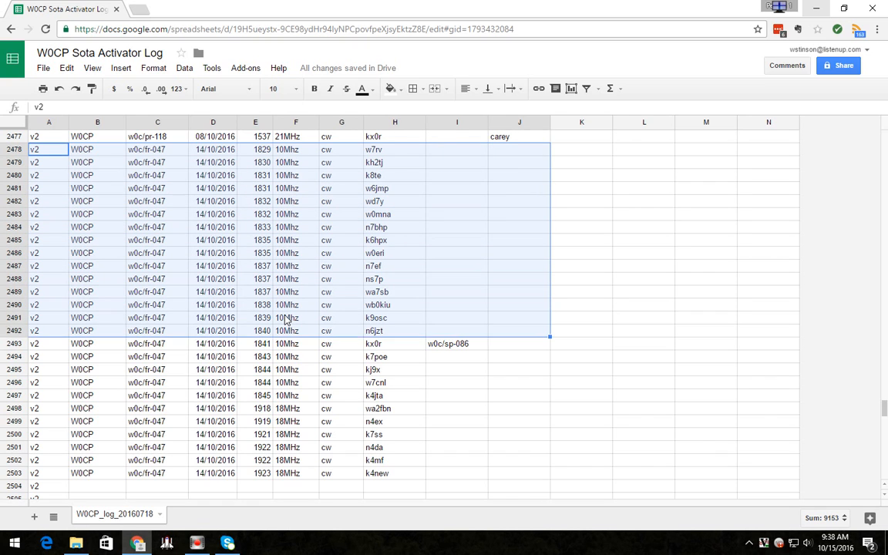
{"action": "key", "text": "shift+Down"}
{"action": "key", "text": "shift+Down"}
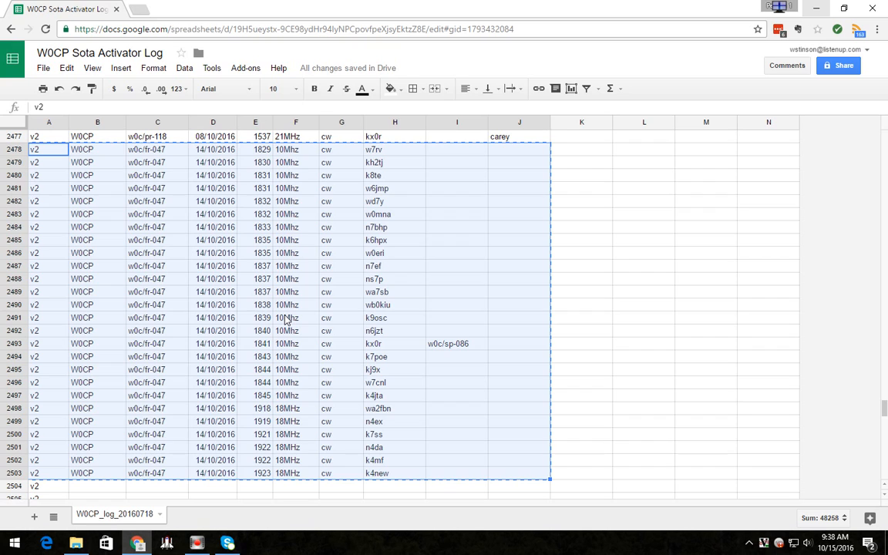
- Create a new blank spreadsheet and paste the copied log entries starting at cell A1
{"action": "left_click", "coordinate": [44, 68]}
{"action": "mouse_move", "coordinate": [79, 115]}
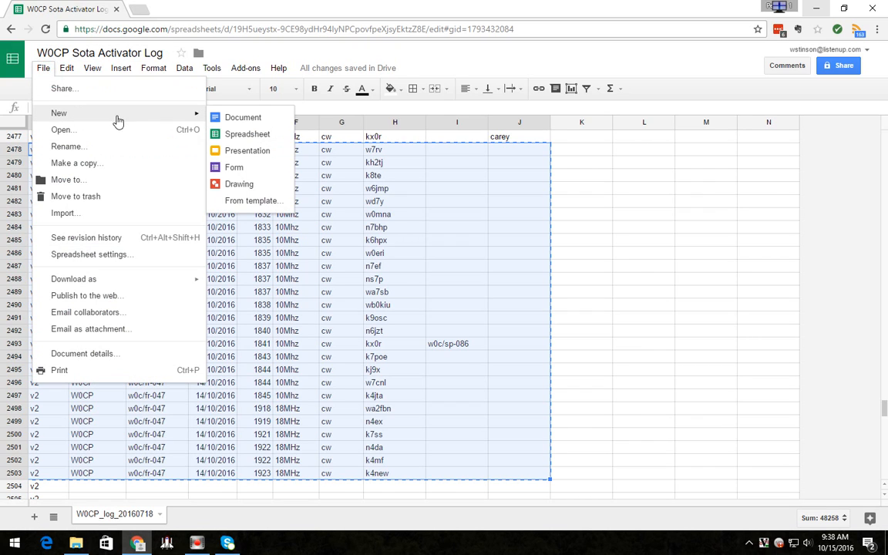
{"action": "left_click", "coordinate": [248, 134]}
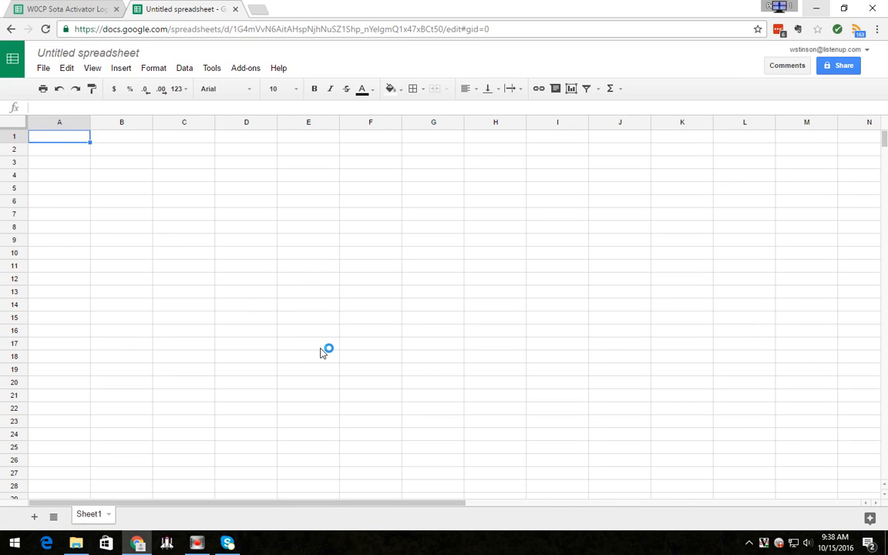
{"action": "key", "text": "ctrl+v"}
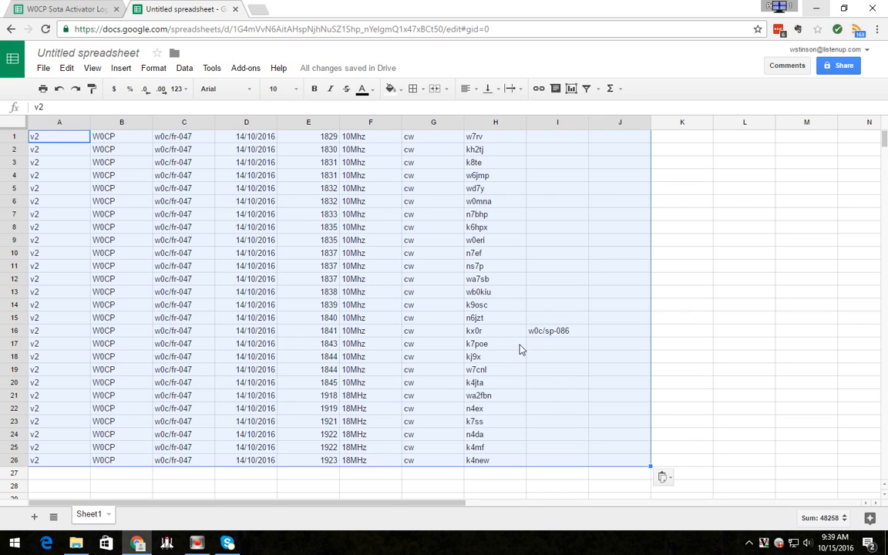
- Download the current sheet of the new spreadsheet as comma-separated values (.csv)
{"action": "left_click", "coordinate": [43, 67]}
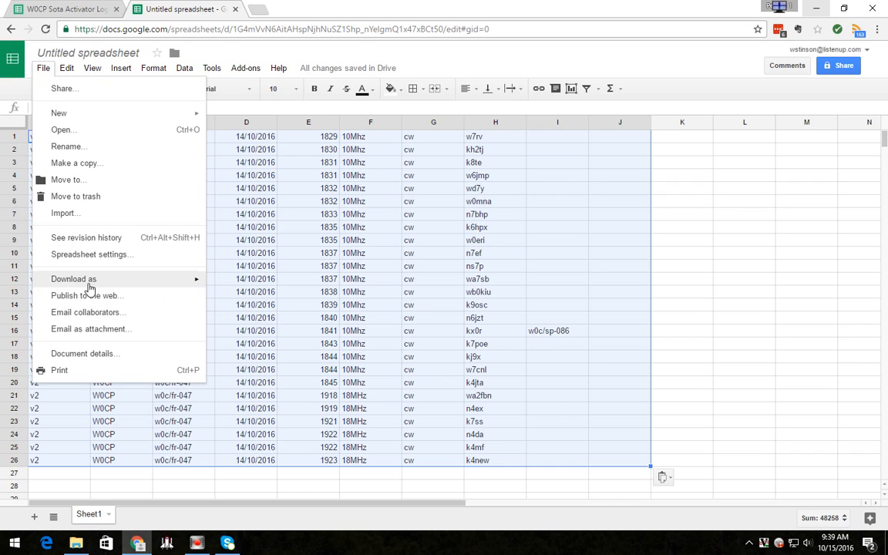
{"action": "mouse_move", "coordinate": [103, 280]}
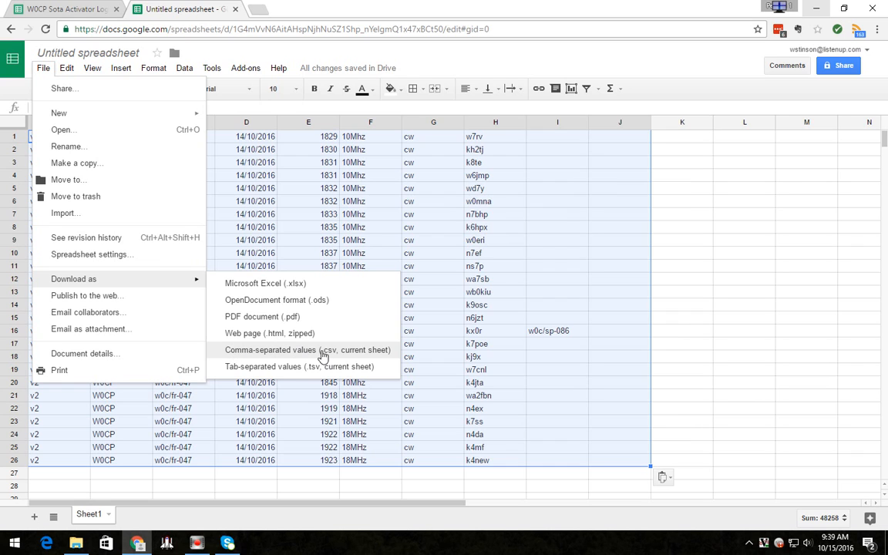
{"action": "left_click", "coordinate": [300, 352]}
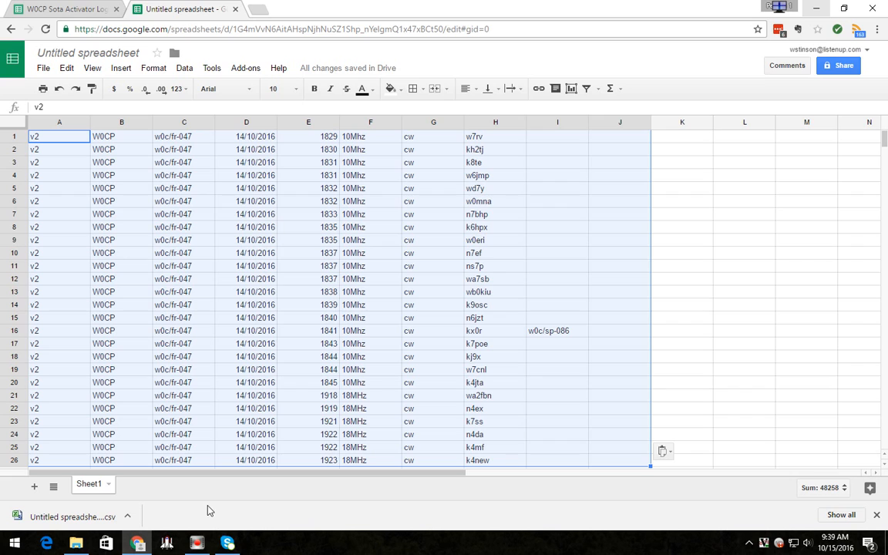
{"action": "left_click", "coordinate": [259, 9]}
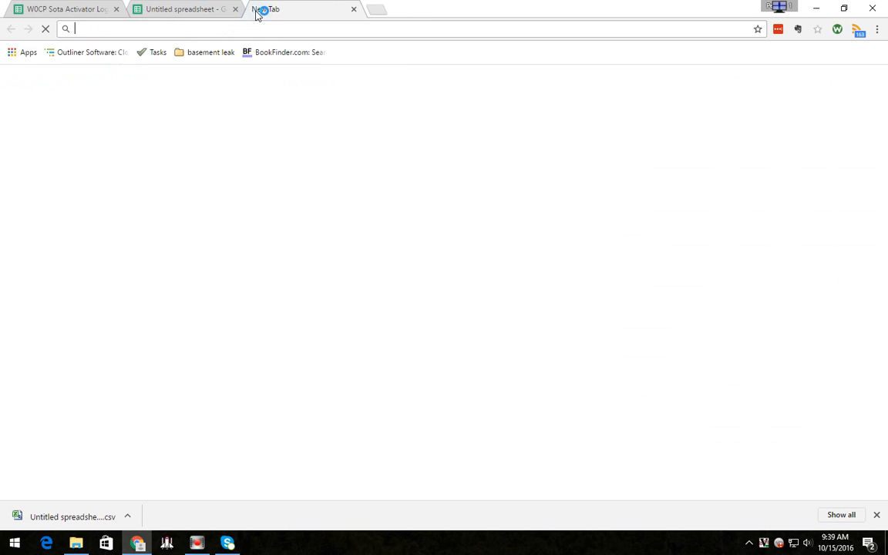
{"action": "type", "text": "sot"}
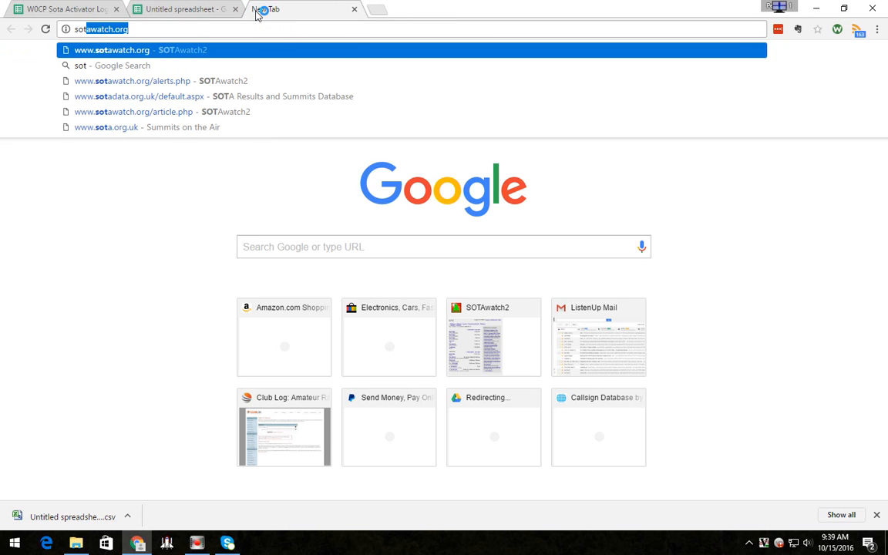
{"action": "key", "text": "Return"}
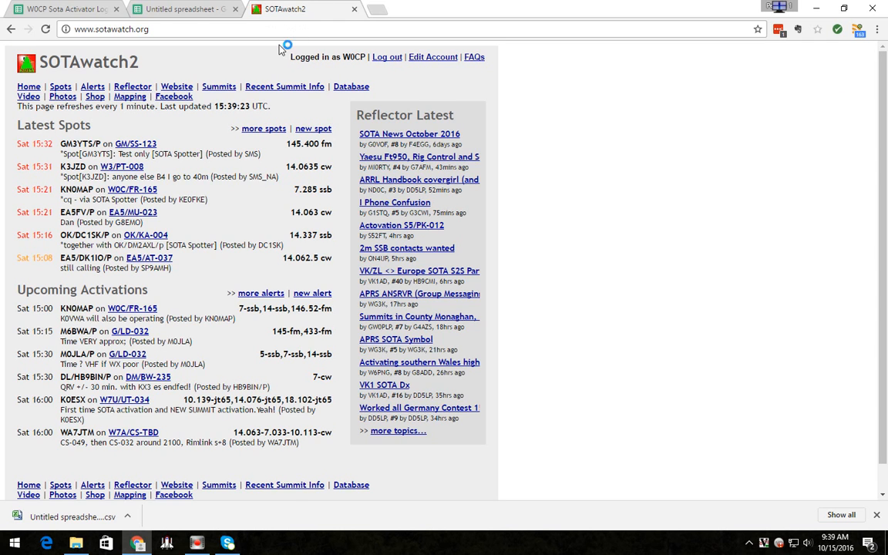
{"action": "left_click", "coordinate": [350, 87]}
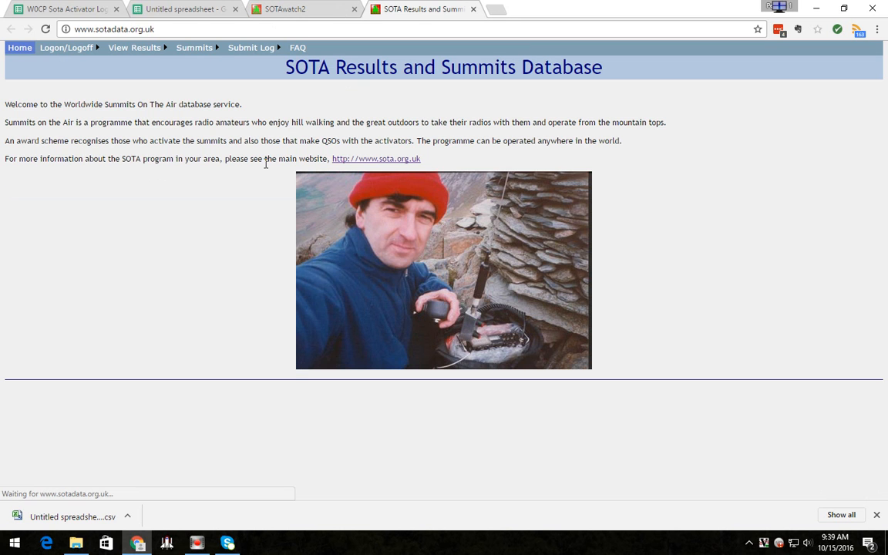
- Go to the activator TSV/CSV import page, logging on with the activator's saved username and password
{"action": "mouse_move", "coordinate": [248, 47]}
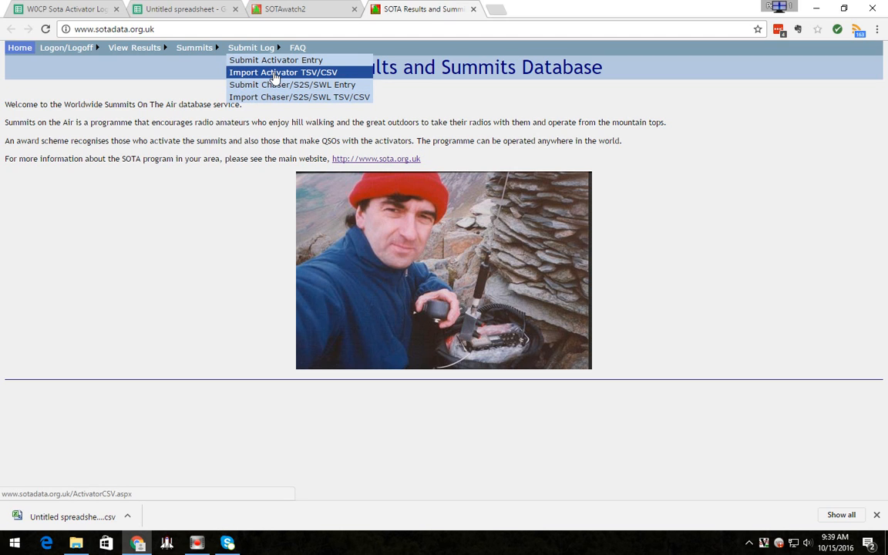
{"action": "left_click", "coordinate": [275, 75]}
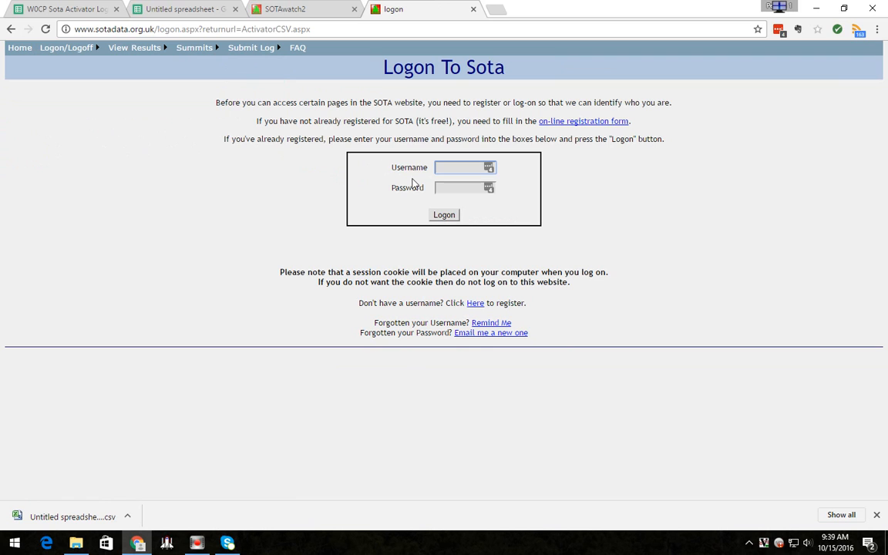
{"action": "left_click", "coordinate": [489, 168]}
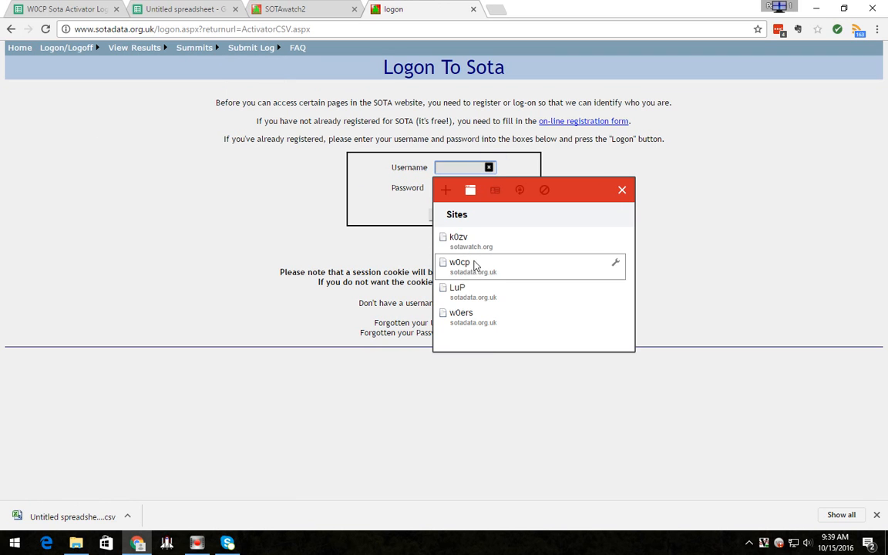
{"action": "left_click", "coordinate": [469, 263]}
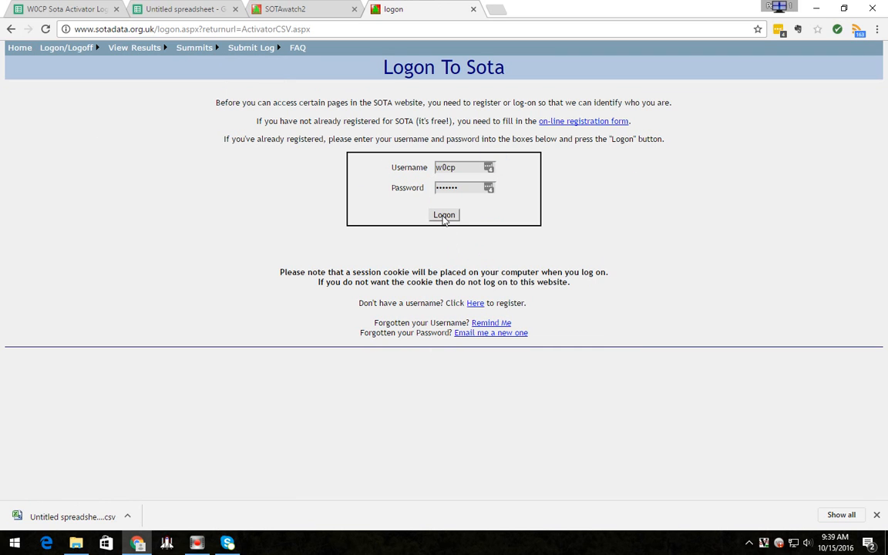
{"action": "left_click", "coordinate": [444, 216]}
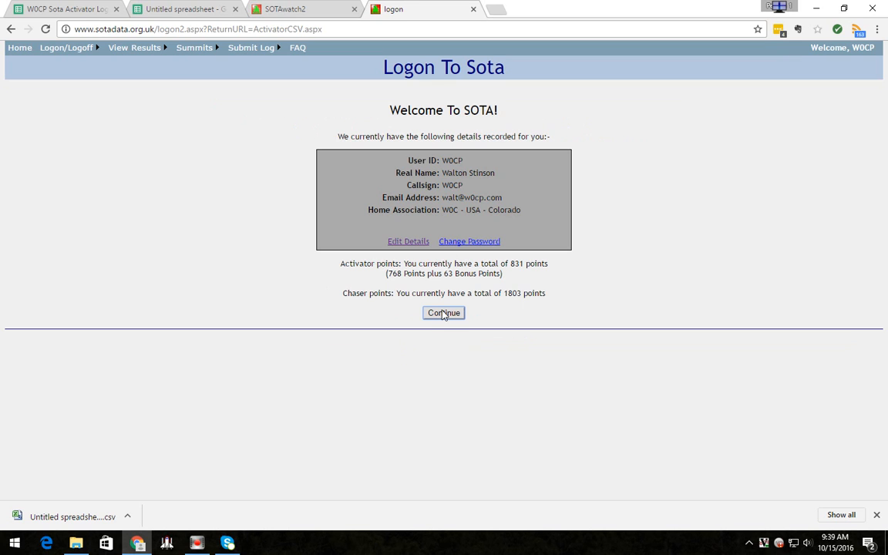
{"action": "left_click", "coordinate": [444, 312]}
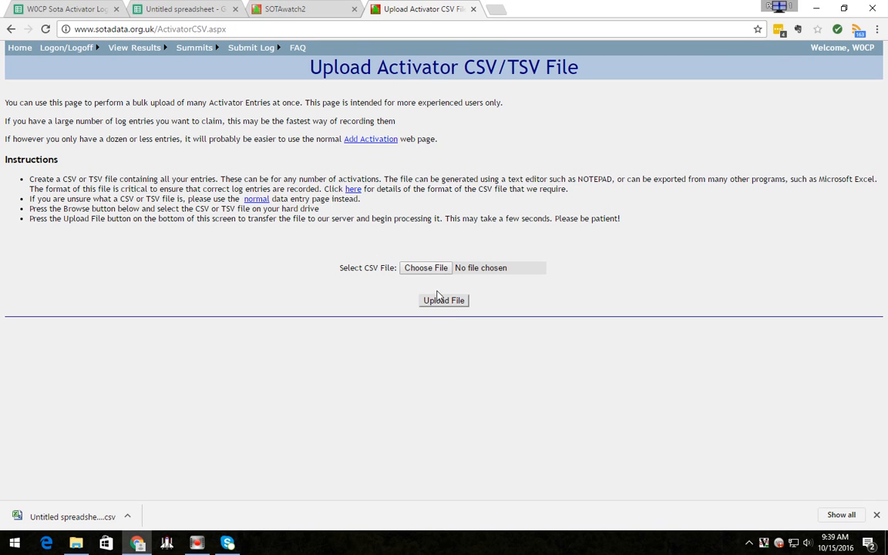
- Upload the file Untitled spreadsheet - Sheet1 (43).csv from the Downloads folder as the activator log
{"action": "left_click", "coordinate": [420, 272]}
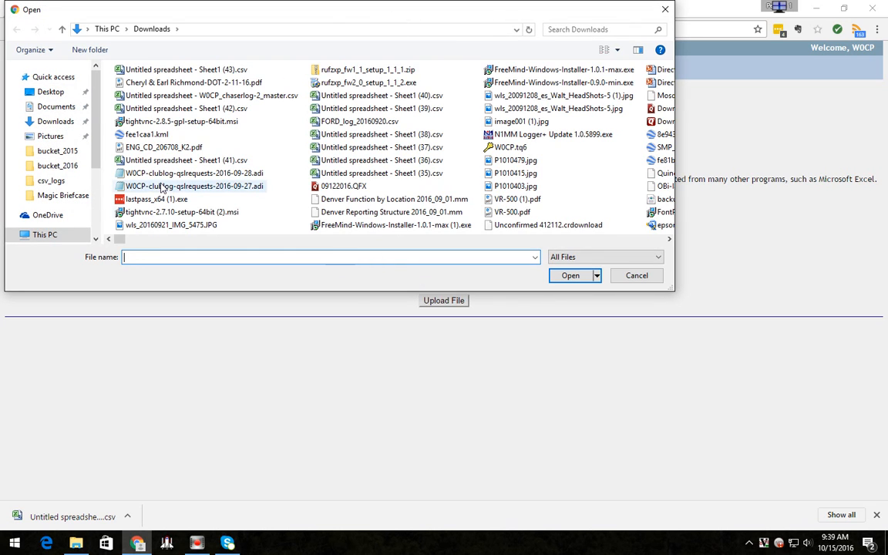
{"action": "left_click", "coordinate": [51, 127]}
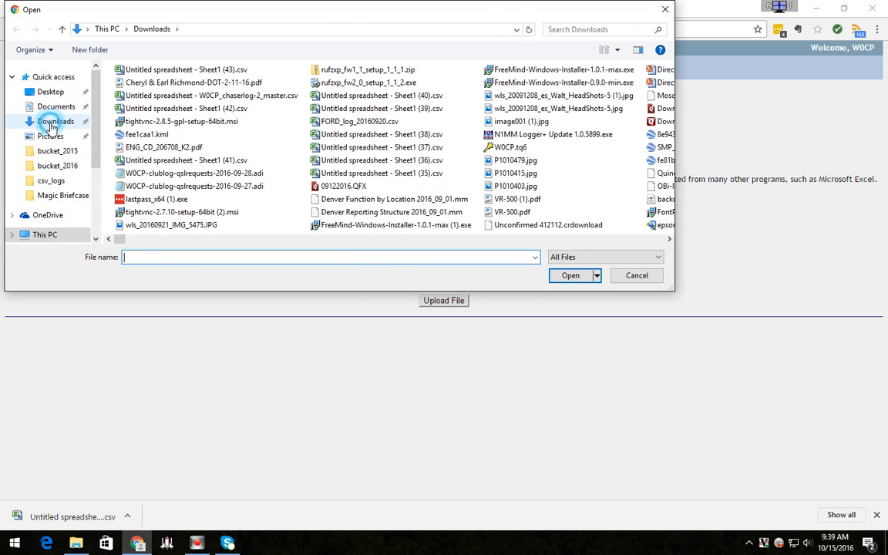
{"action": "left_click", "coordinate": [150, 71]}
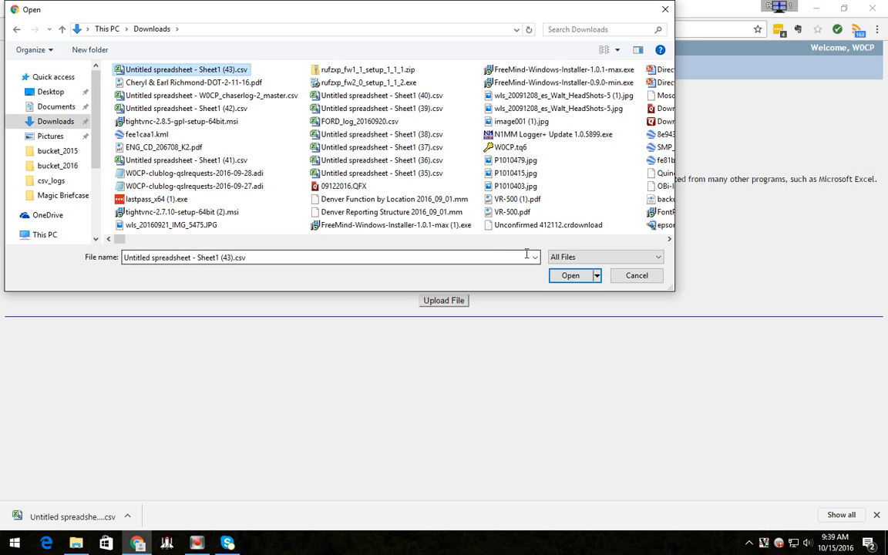
{"action": "left_click", "coordinate": [566, 276]}
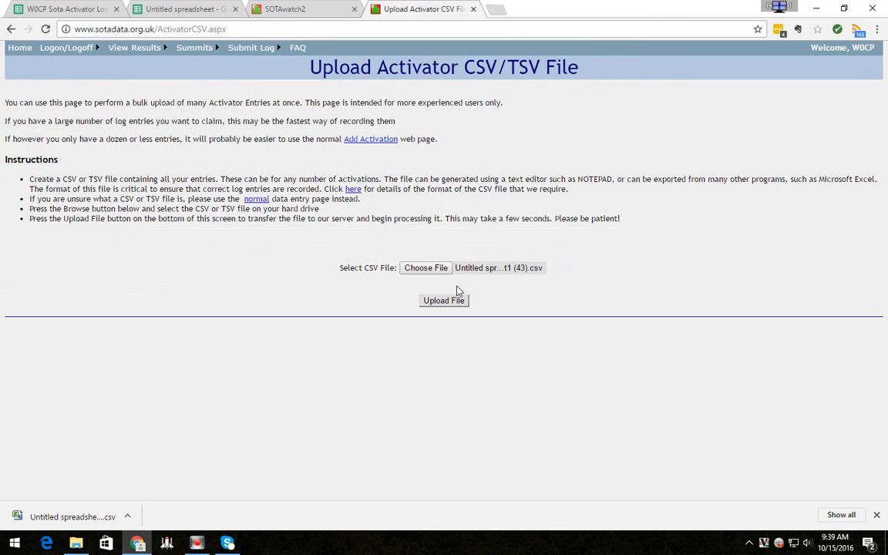
{"action": "left_click", "coordinate": [437, 301]}
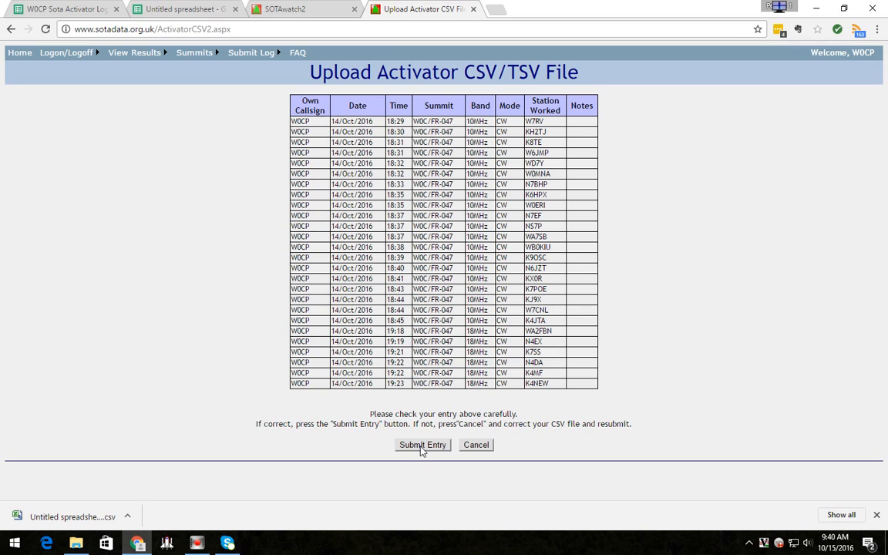
- Submit the uploaded activation entries, agree to the certification statement and complete the log submission
{"action": "left_click", "coordinate": [421, 449]}
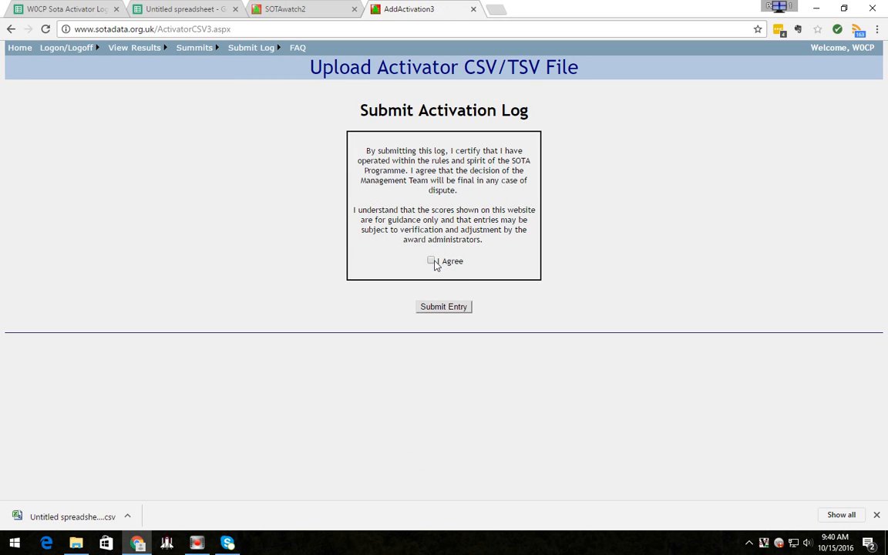
{"action": "left_click", "coordinate": [432, 261]}
{"action": "left_click", "coordinate": [444, 309]}
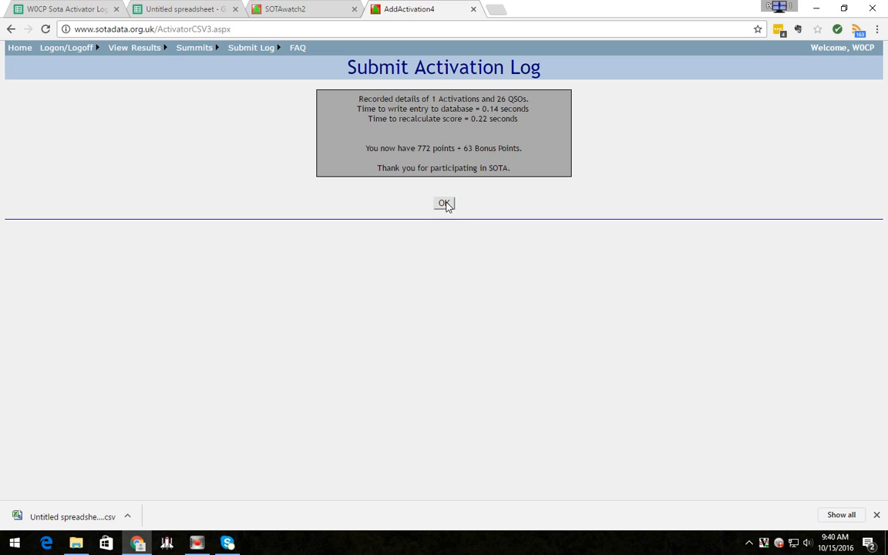
{"action": "left_click", "coordinate": [445, 204]}
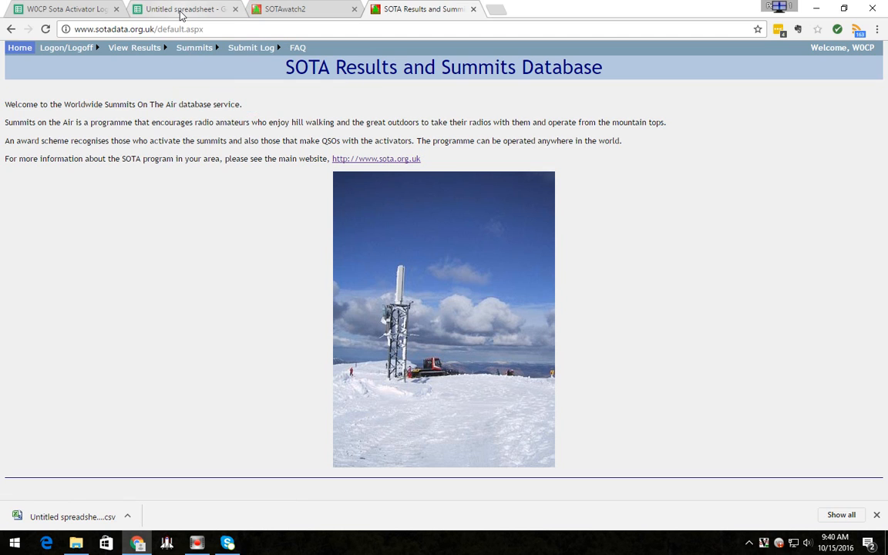
- Return to the Sota Activator Log spreadsheet and deselect the copied entries
{"action": "left_click", "coordinate": [65, 11]}
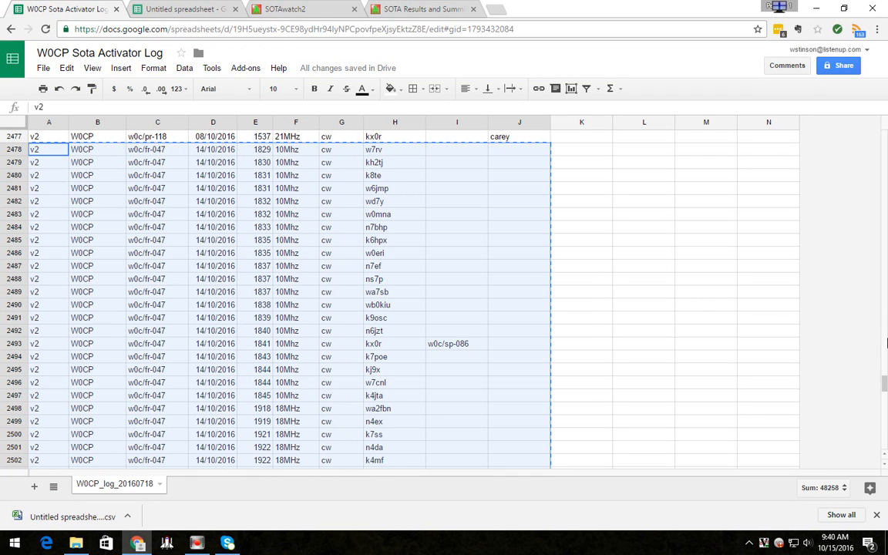
{"action": "left_click", "coordinate": [687, 347]}
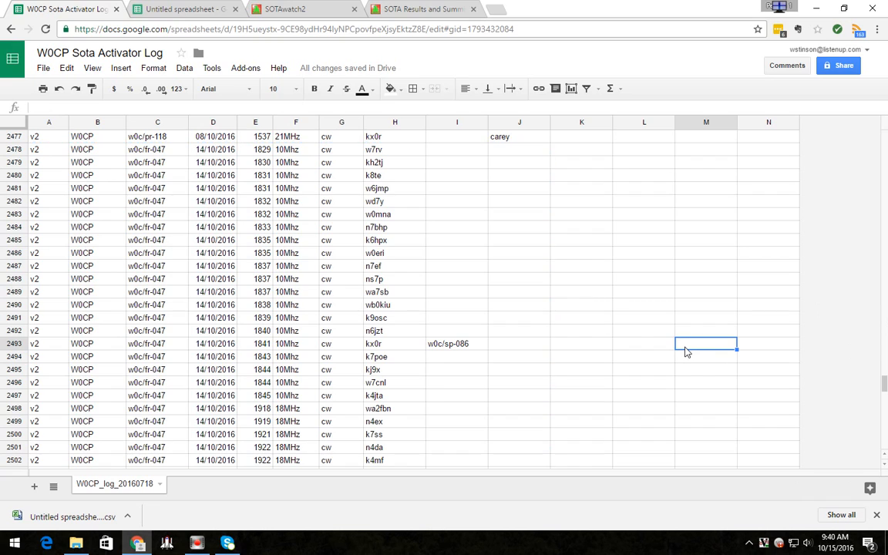